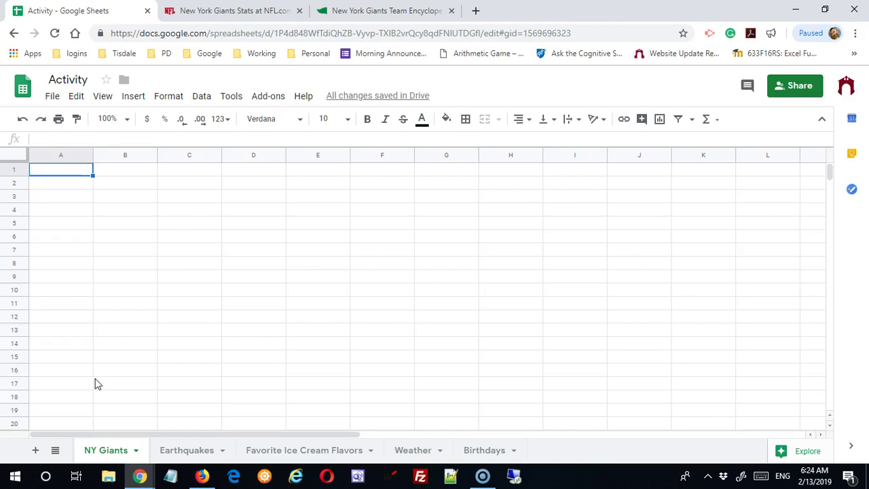
# Examine the 2018 New York Giants team and player statistics tables on the NFL.com page
pyautogui.click(223, 11)
pyautogui.scroll(6, 217, 170)
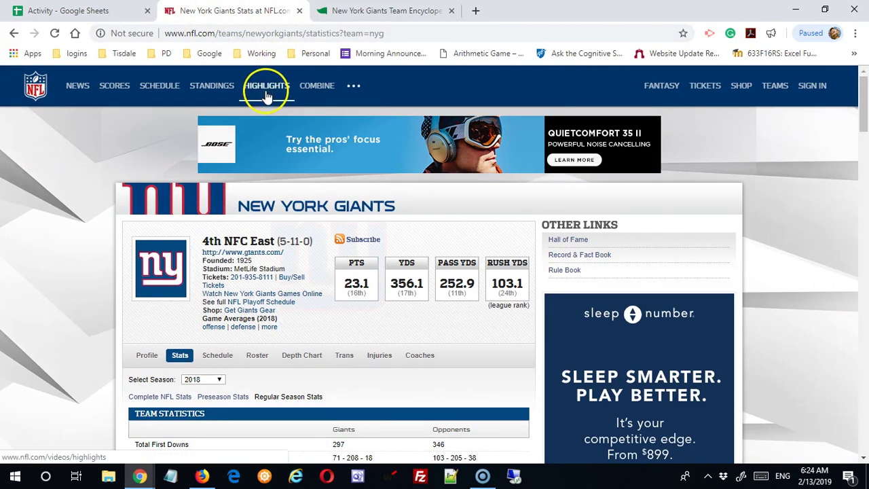
pyautogui.scroll(-5, 267, 101)
pyautogui.scroll(5, 267, 115)
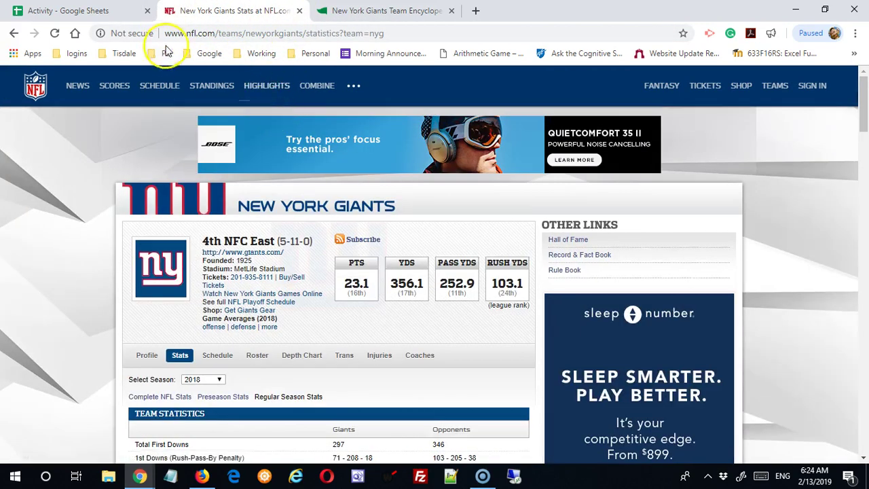
pyautogui.scroll(-10, 475, 338)
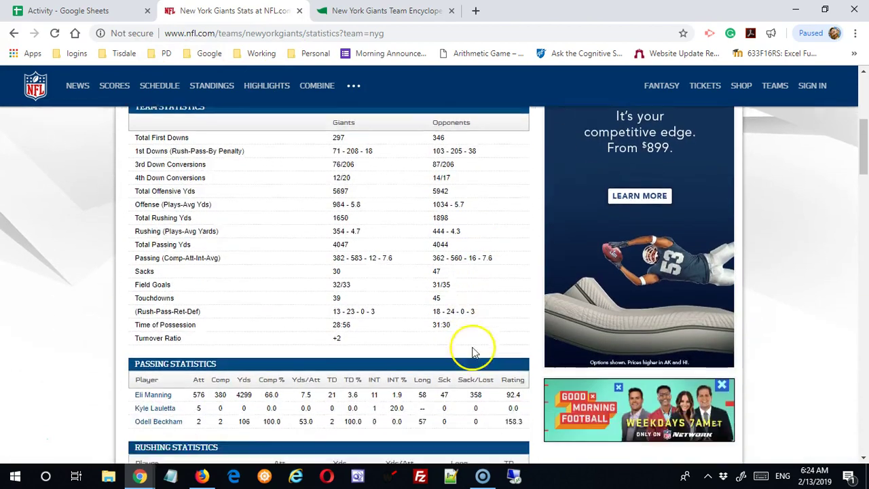
pyautogui.scroll(-6, 465, 354)
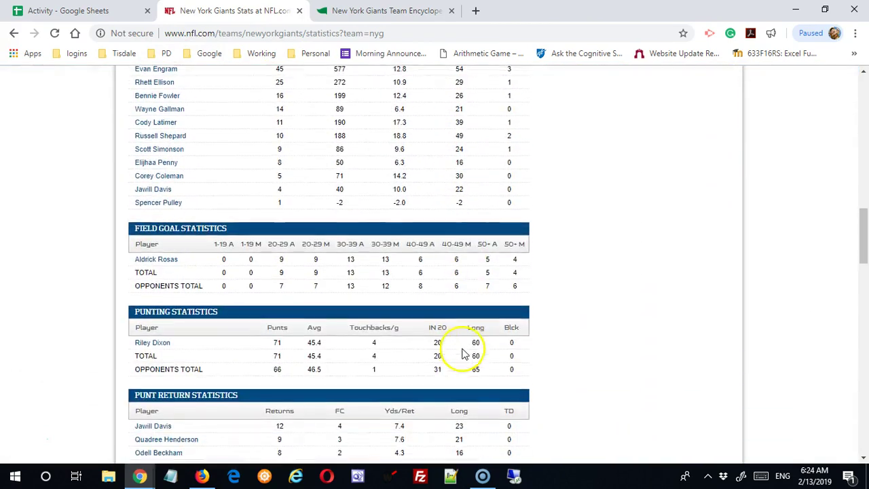
pyautogui.scroll(-2, 462, 353)
pyautogui.scroll(15, 461, 323)
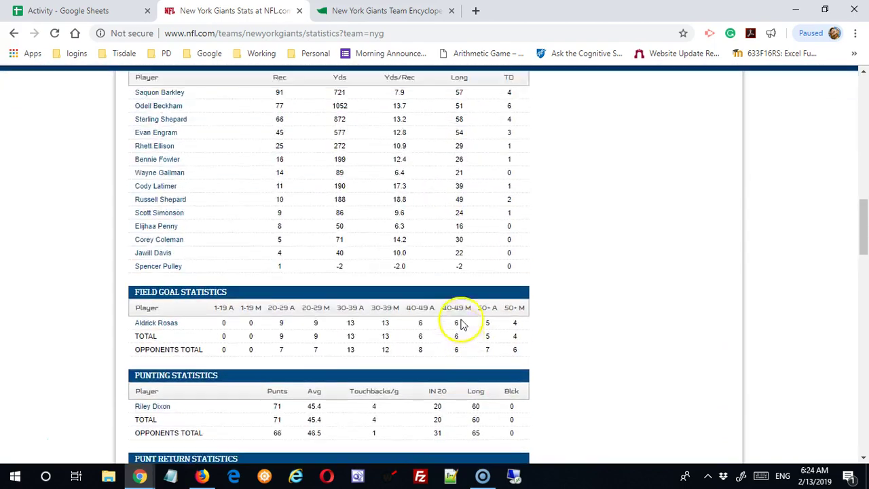
pyautogui.scroll(-3, 462, 320)
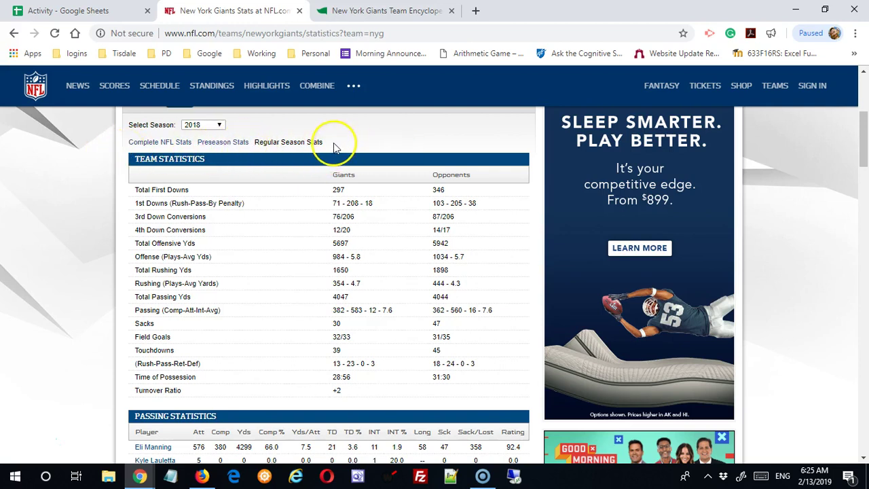
# Copy the Team Statistics table from the NFL.com page and paste it into cell A1 of the NY Giants sheet
pyautogui.moveTo(332, 145); pyautogui.dragTo(194, 419)
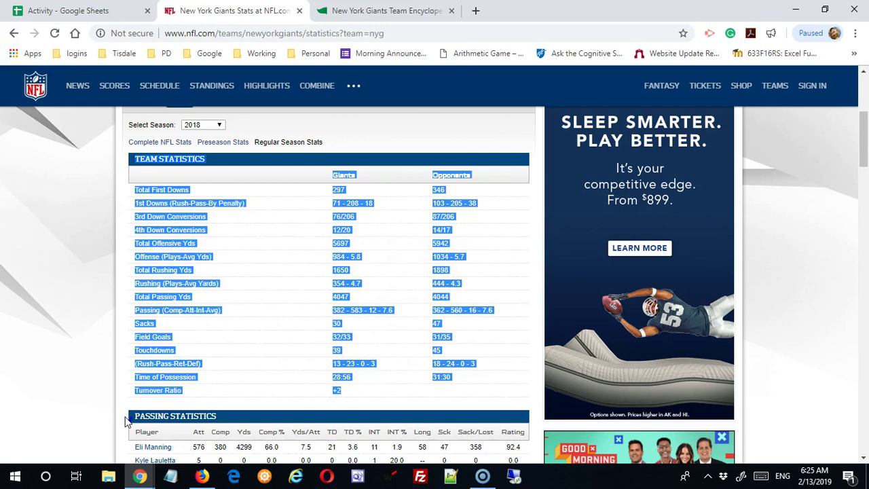
pyautogui.moveTo(125, 421)
pyautogui.mouseDown()
pyautogui.moveTo(196, 425)
pyautogui.moveTo(113, 431)
pyautogui.mouseUp()
pyautogui.click(101, 9)
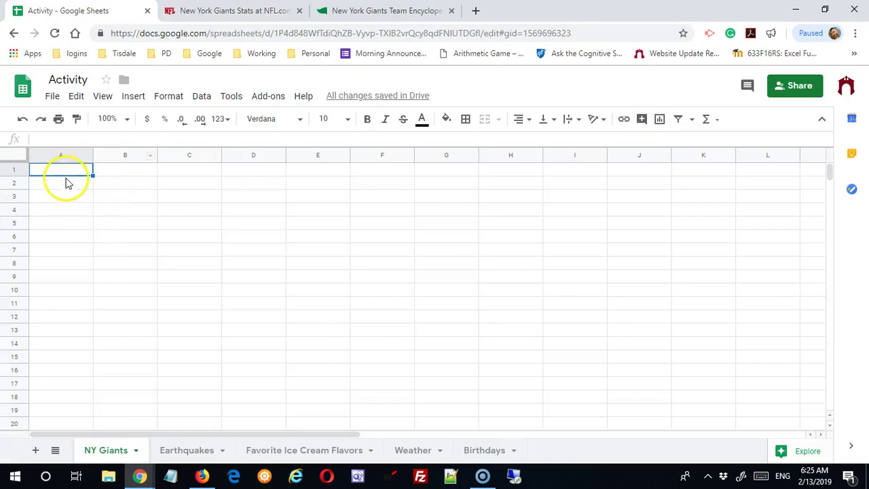
pyautogui.rightClick(66, 174)
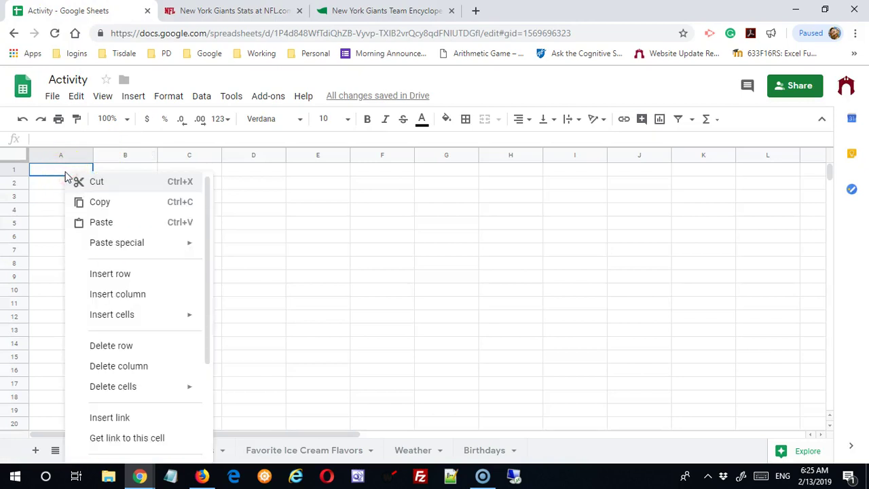
pyautogui.click(92, 223)
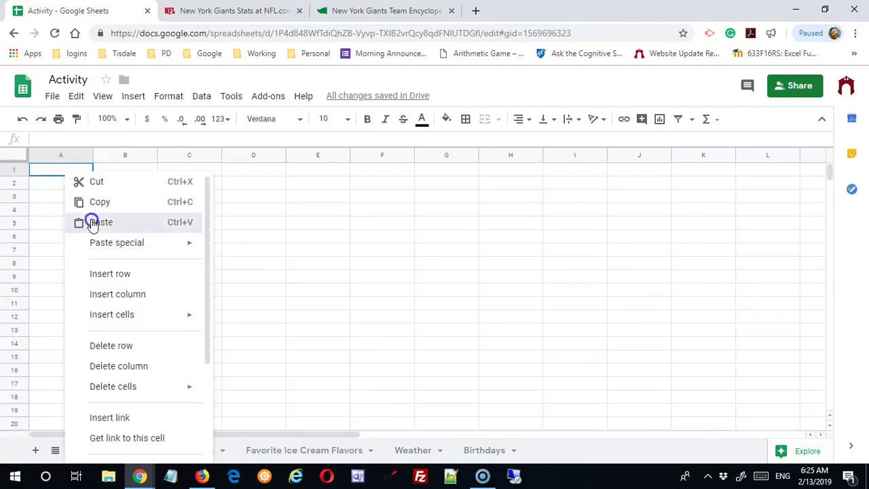
pyautogui.click(335, 296)
# Widen columns A through D equally, and widen column A further to fit its longest label
pyautogui.click(62, 156)
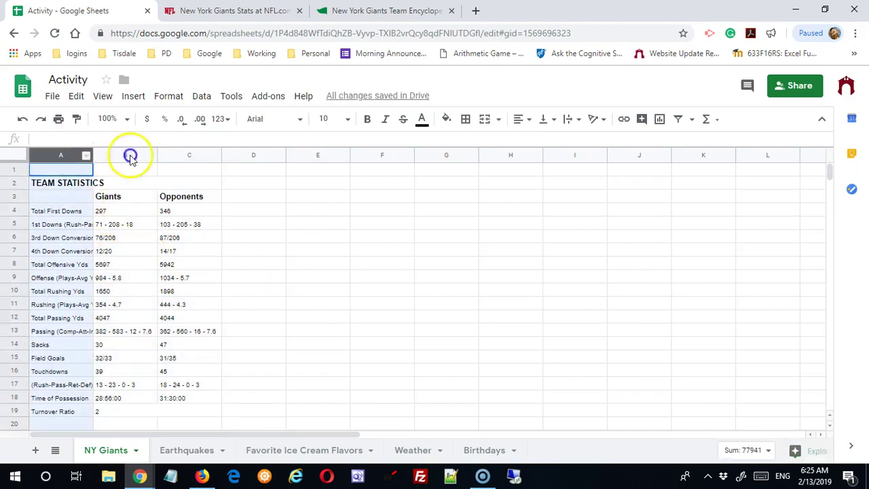
pyautogui.moveTo(130, 156); pyautogui.dragTo(220, 151)
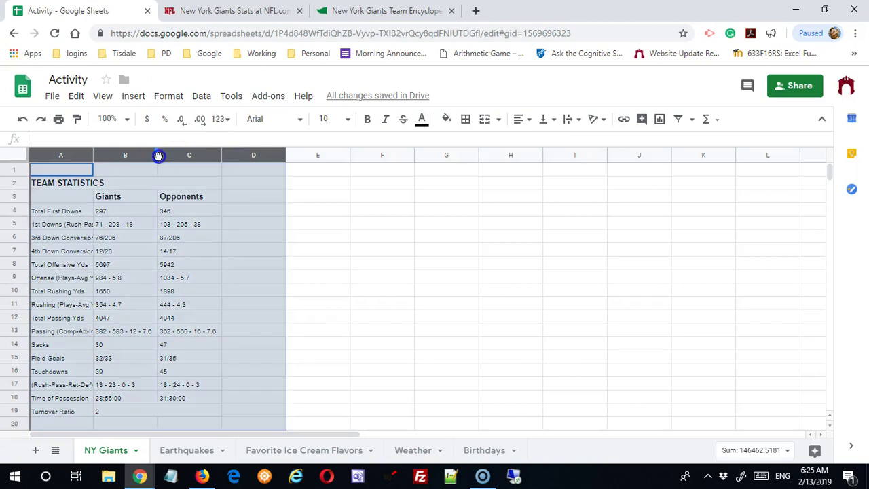
pyautogui.moveTo(157, 156); pyautogui.dragTo(197, 155)
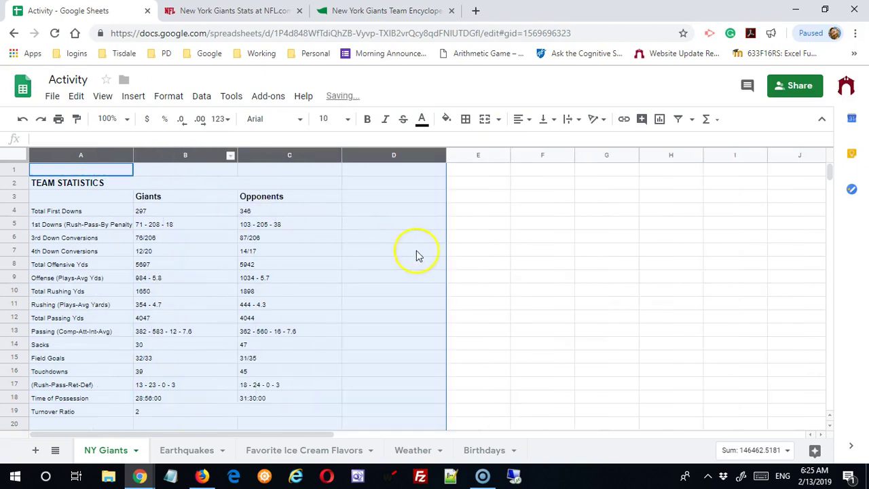
pyautogui.click(417, 255)
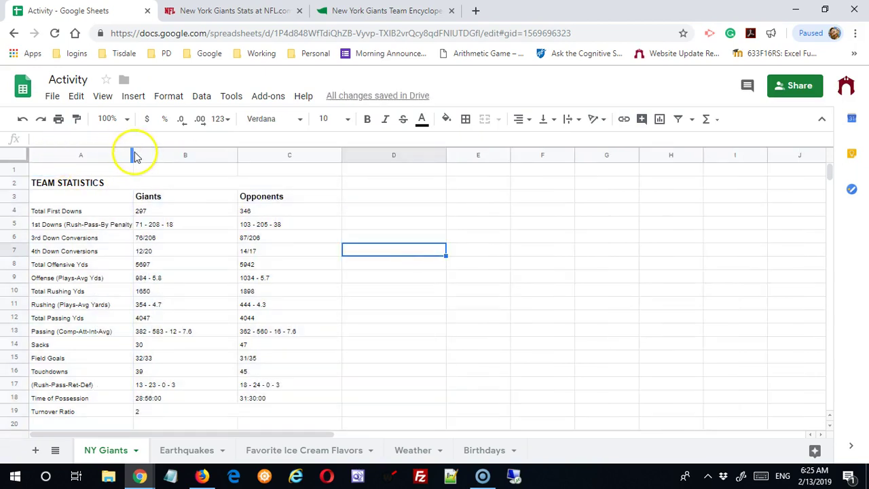
pyautogui.moveTo(133, 155); pyautogui.dragTo(156, 158)
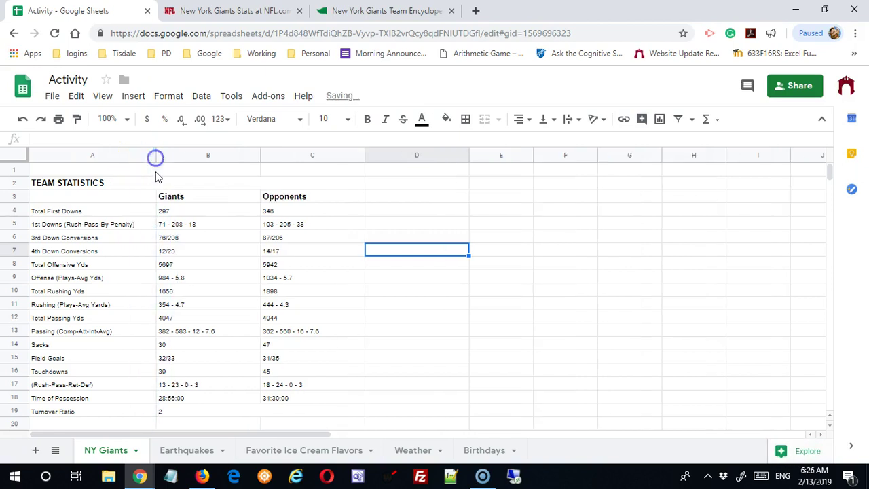
# Compare the pasted Turnover Ratio row with the original Team Statistics table on NFL.com
pyautogui.scroll(-1, 349, 343)
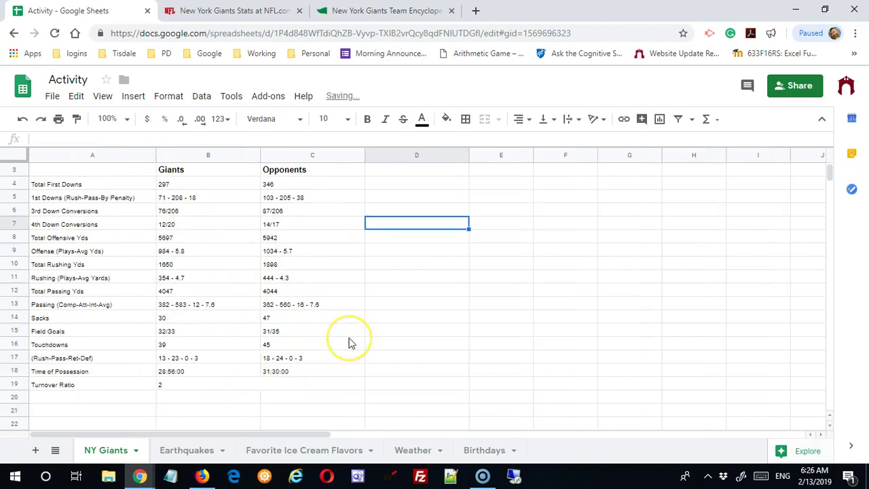
pyautogui.scroll(-1, 349, 343)
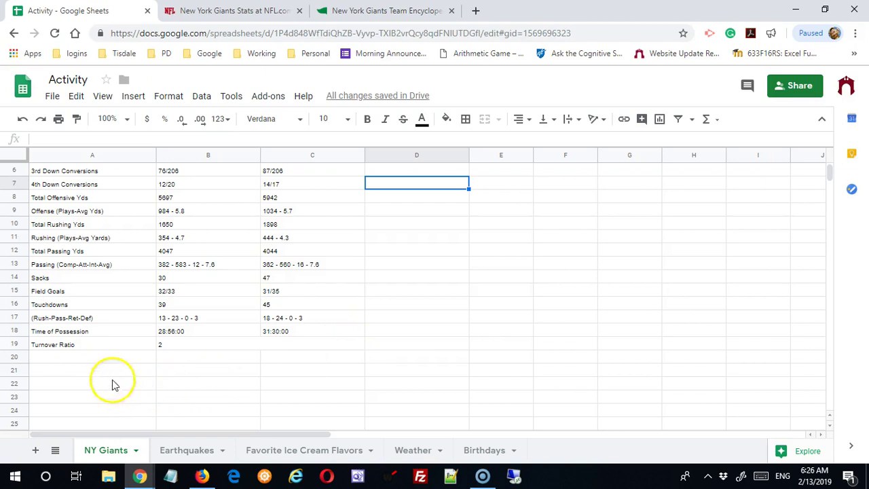
pyautogui.click(282, 346)
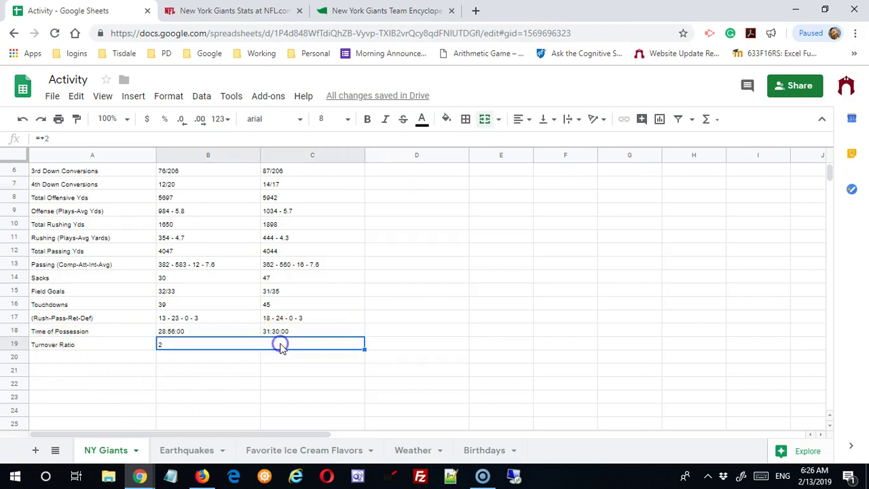
pyautogui.click(234, 11)
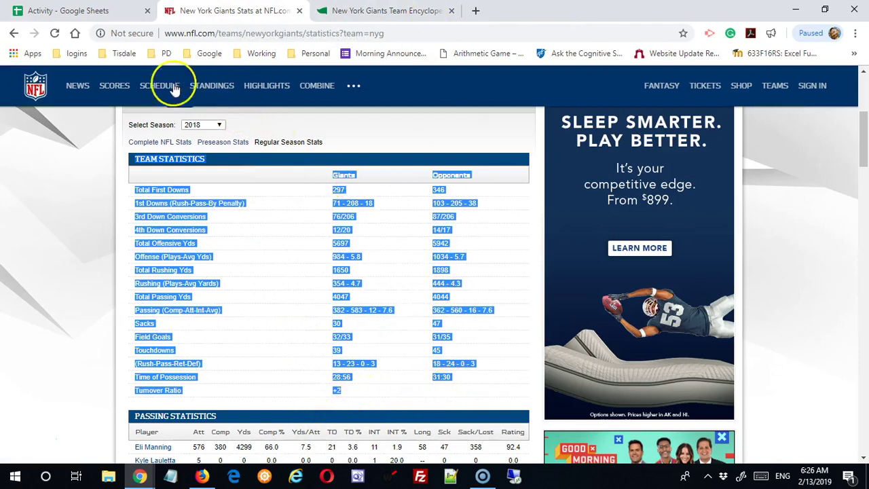
pyautogui.click(68, 11)
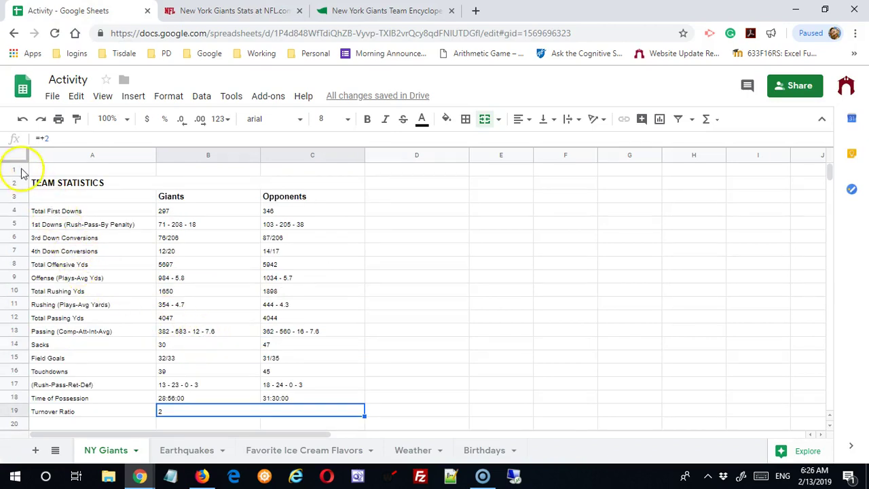
# Delete rows 1 and 2, the blank row and the TEAM STATISTICS title row, from the NY Giants sheet
pyautogui.moveTo(21, 173); pyautogui.dragTo(17, 184)
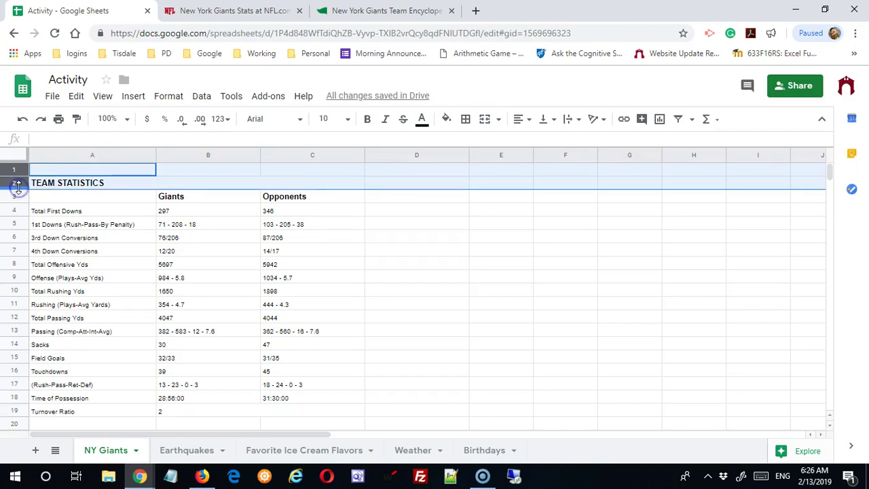
pyautogui.rightClick(18, 185)
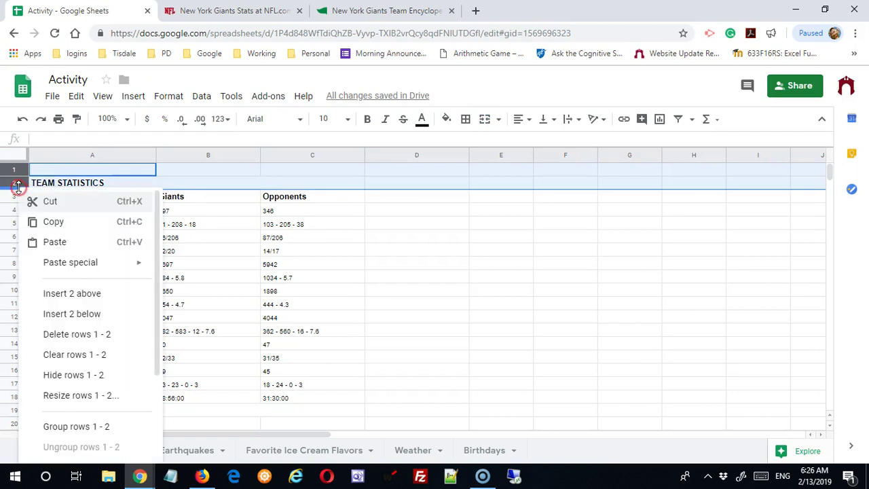
pyautogui.click(98, 334)
pyautogui.click(256, 357)
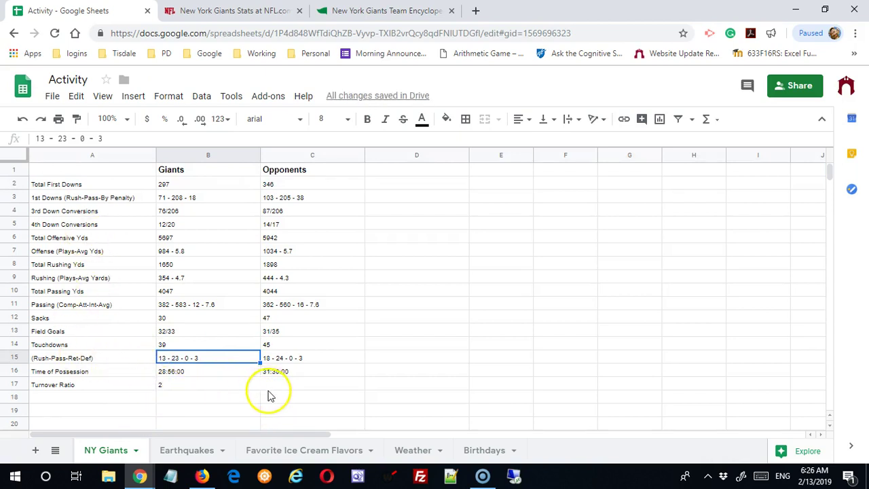
# Unmerge cells B17 and C17 in the Turnover Ratio row
pyautogui.moveTo(204, 384); pyautogui.dragTo(282, 389)
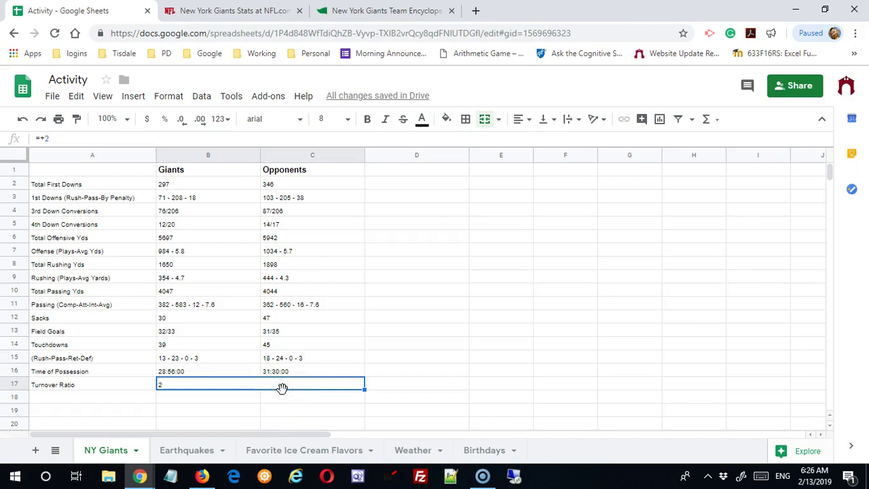
pyautogui.click(493, 375)
pyautogui.click(246, 374)
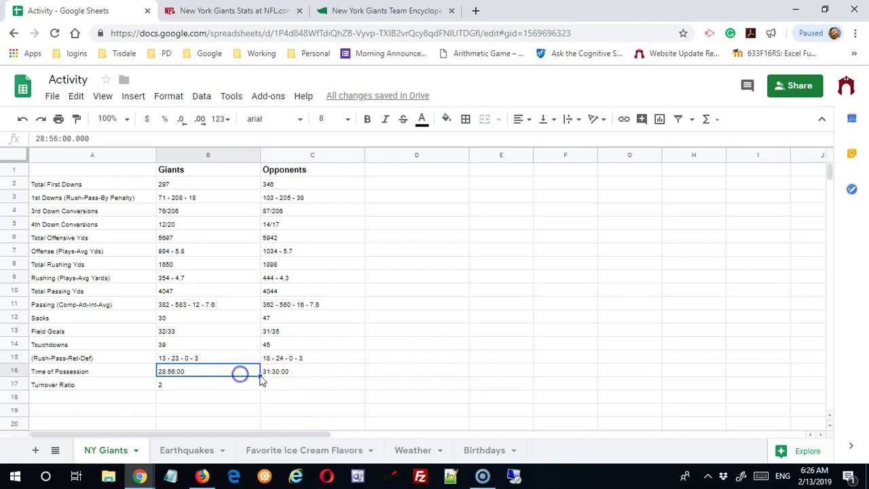
pyautogui.click(293, 371)
pyautogui.moveTo(264, 390); pyautogui.dragTo(199, 389)
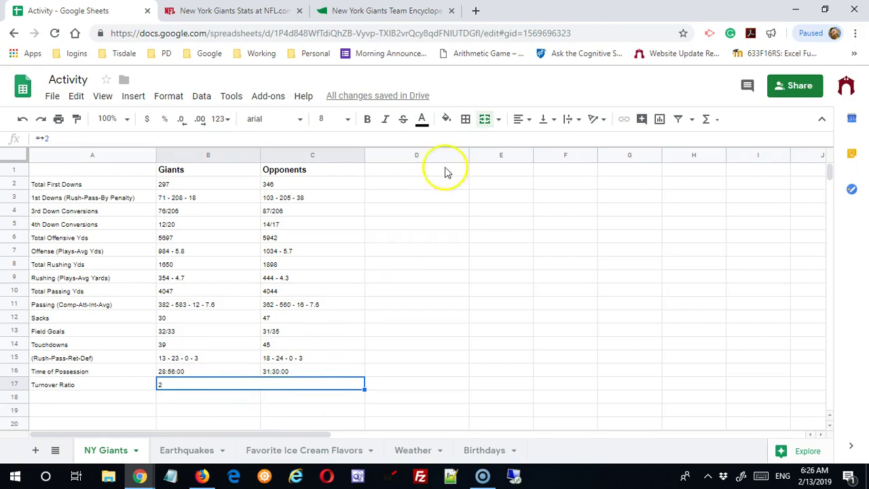
pyautogui.click(499, 120)
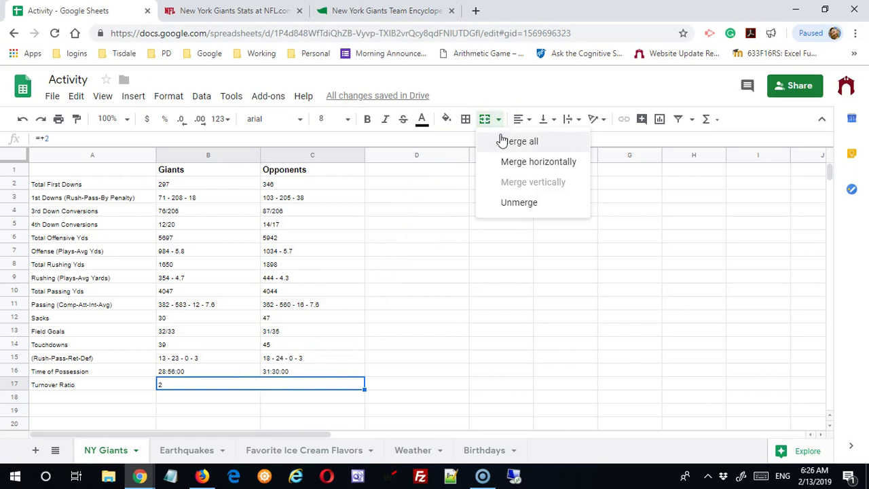
pyautogui.click(516, 202)
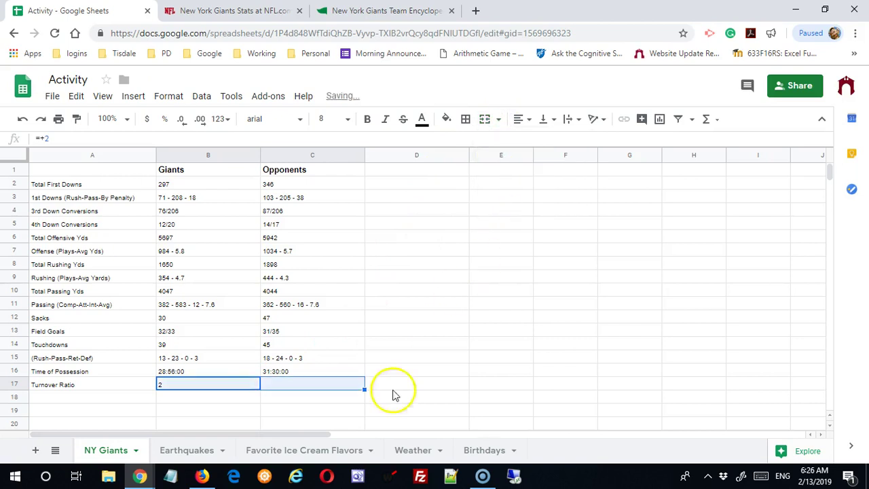
# Enter n/a as the Opponents value for Turnover Ratio in cell C17
pyautogui.click(295, 384)
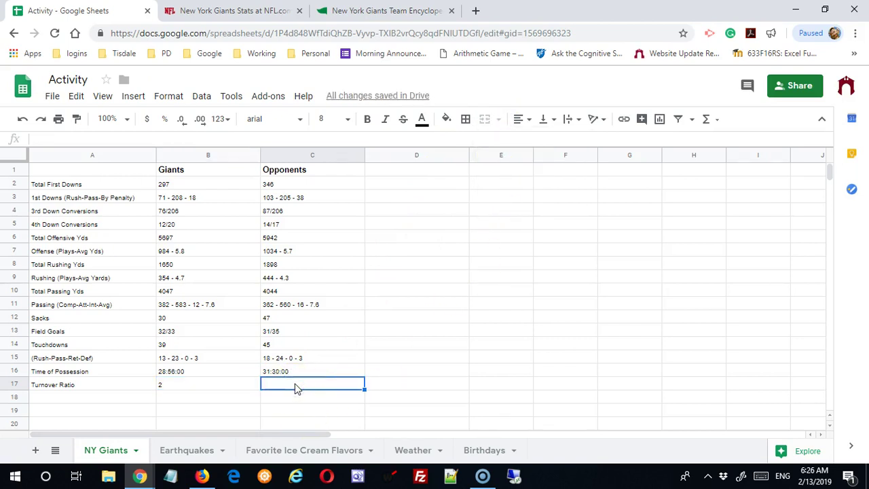
pyautogui.write('n/a')
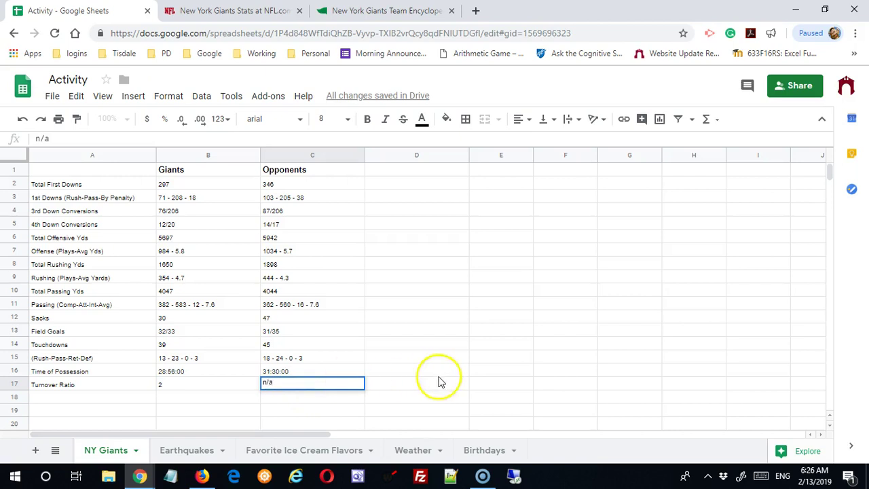
pyautogui.click(439, 373)
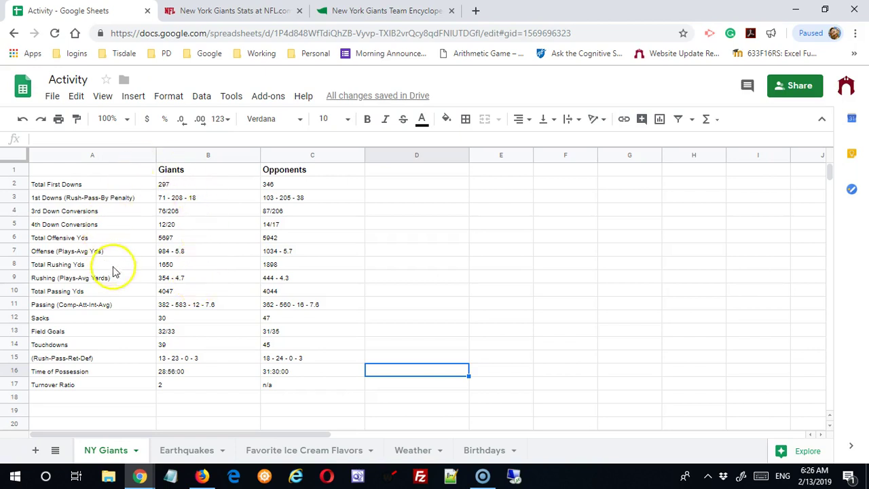
# Clear the contents of A1:D18 to empty the NY Giants sheet
pyautogui.click(425, 419)
pyautogui.moveTo(416, 397); pyautogui.dragTo(40, 147)
pyautogui.press('Delete')
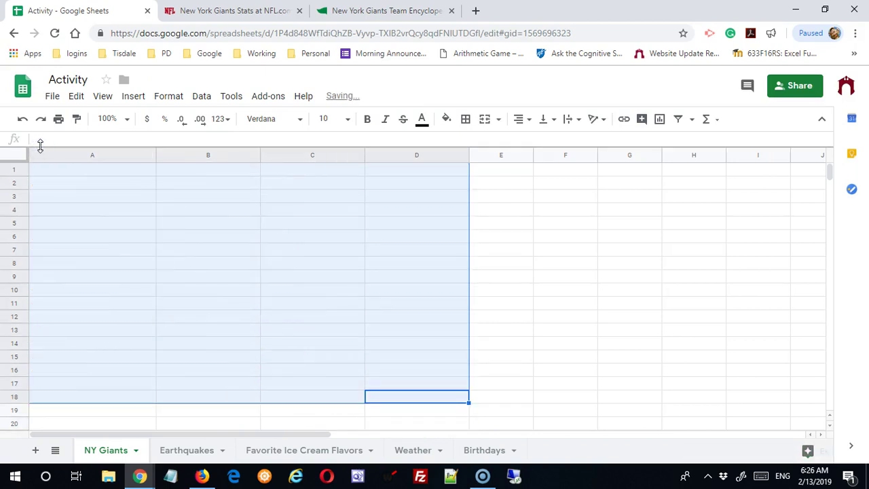
pyautogui.click(222, 199)
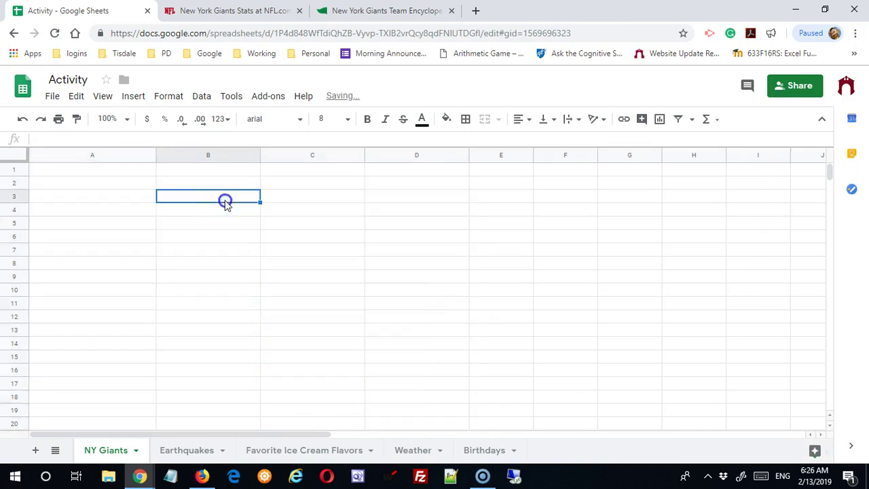
# Examine the Team Records, Leaders, and League Ranks table on the New York Giants Team Encyclopedia page
pyautogui.click(388, 11)
pyautogui.scroll(-5, 339, 282)
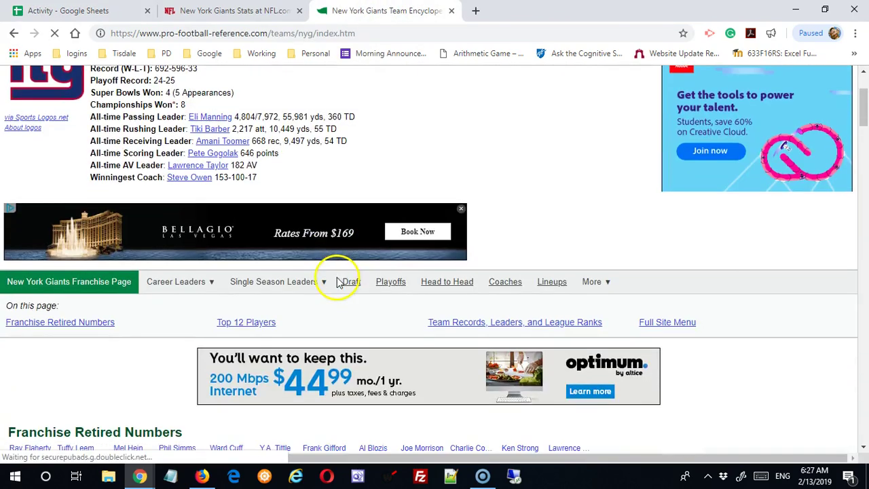
pyautogui.scroll(-3, 340, 291)
pyautogui.scroll(-5, 339, 297)
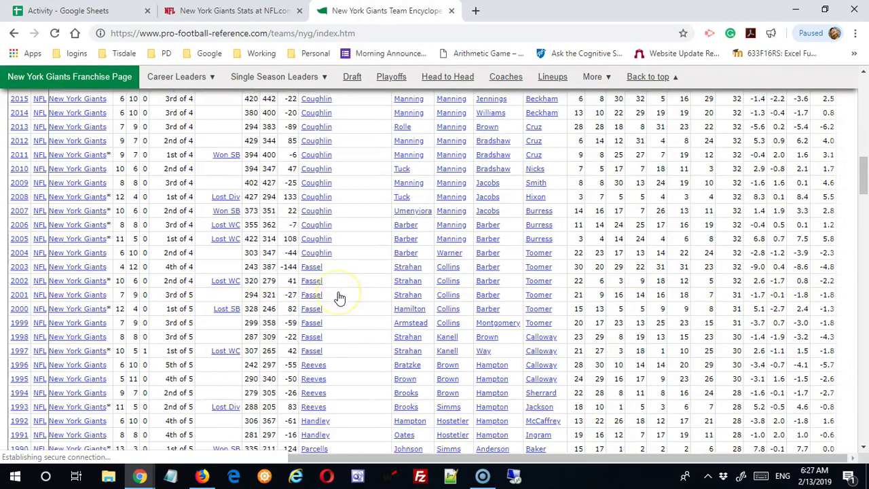
pyautogui.scroll(4, 336, 298)
pyautogui.scroll(-1, 313, 296)
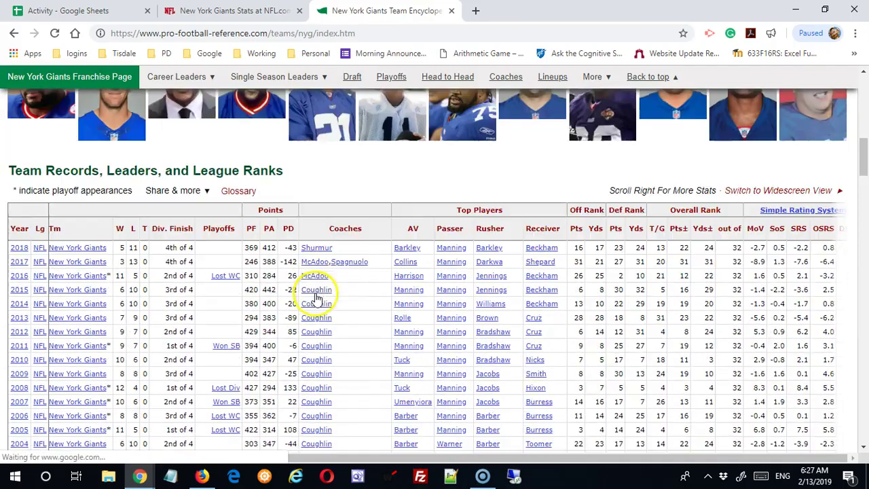
pyautogui.scroll(-2, 95, 331)
pyautogui.scroll(-14, 95, 331)
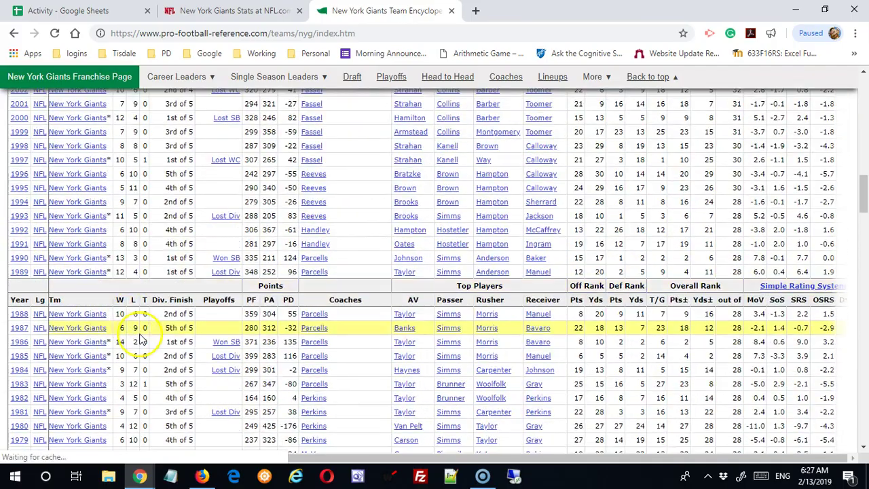
pyautogui.scroll(9, 139, 334)
pyautogui.scroll(10, 140, 336)
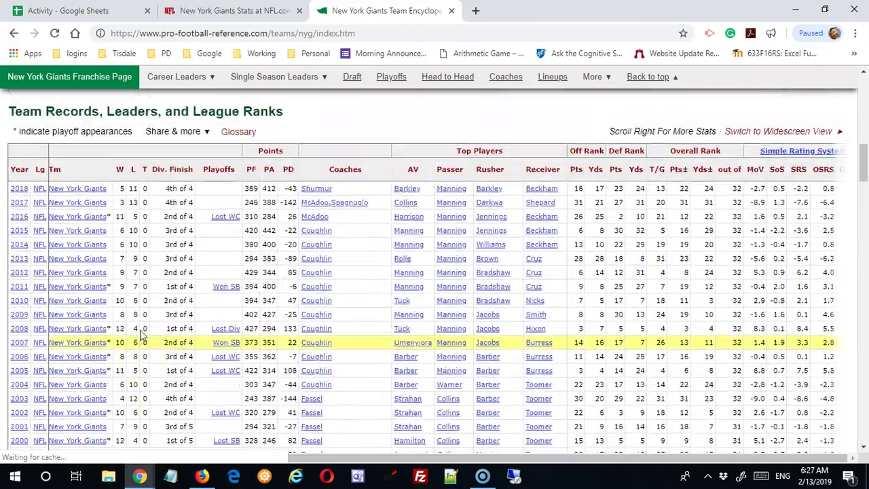
pyautogui.scroll(-5, 140, 330)
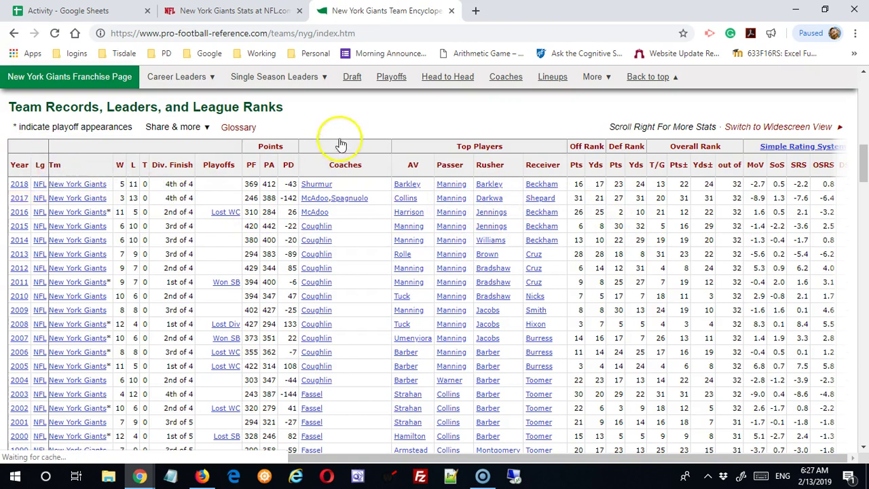
# Try to copy the Team Records, Leaders, and League Ranks table into the NY Giants sheet starting at cell A1
pyautogui.moveTo(266, 130); pyautogui.dragTo(801, 150)
pyautogui.click(848, 127)
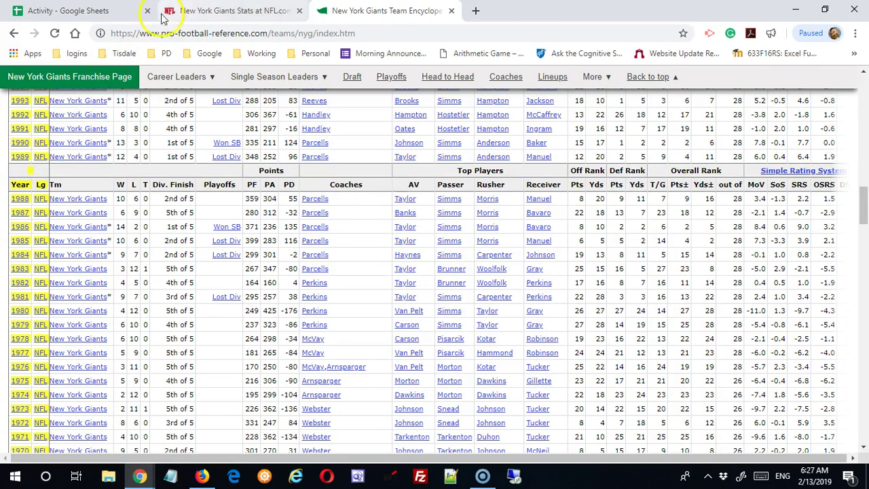
pyautogui.click(112, 11)
pyautogui.click(60, 171)
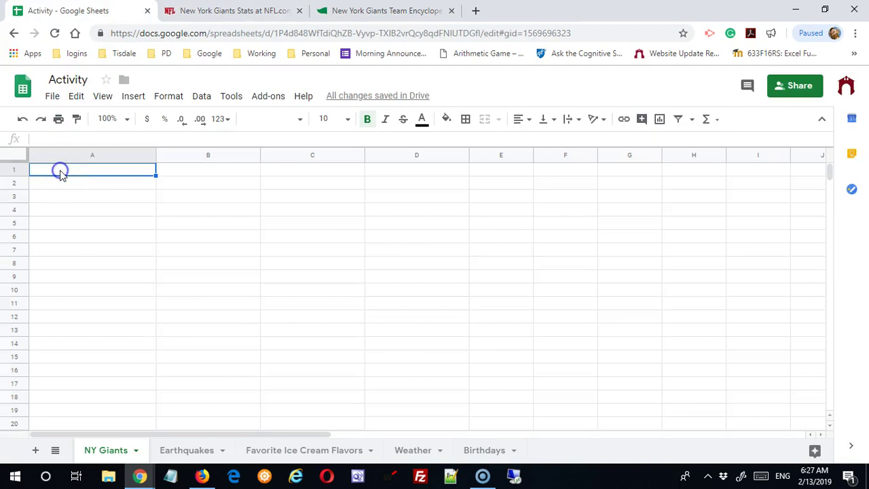
pyautogui.rightClick(60, 171)
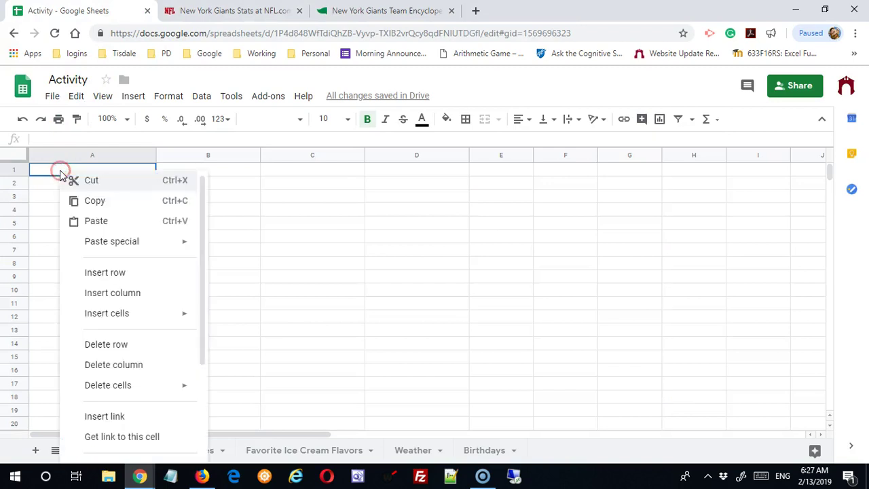
pyautogui.click(95, 224)
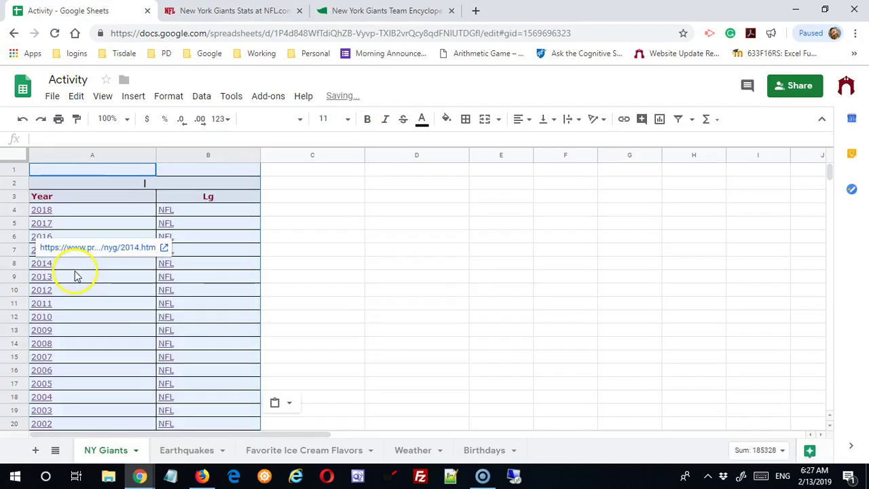
# Undo the paste of the Year and Lg columns in the NY Giants sheet
pyautogui.click(292, 290)
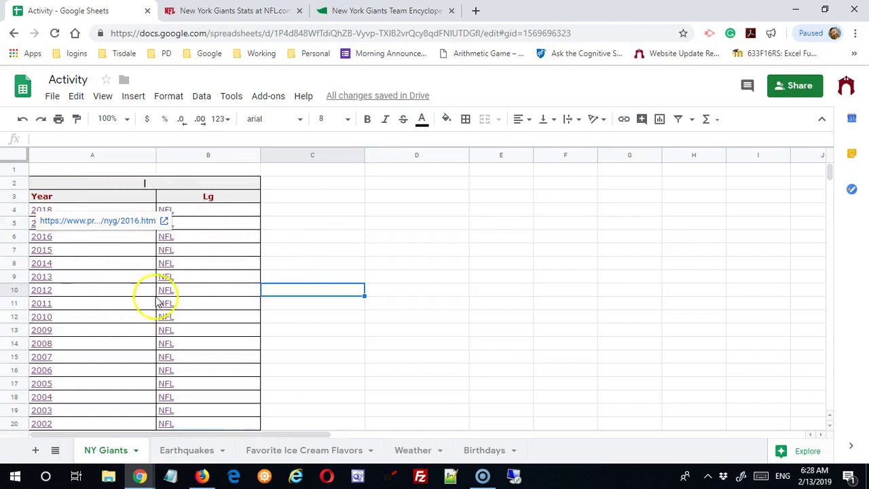
pyautogui.click(395, 213)
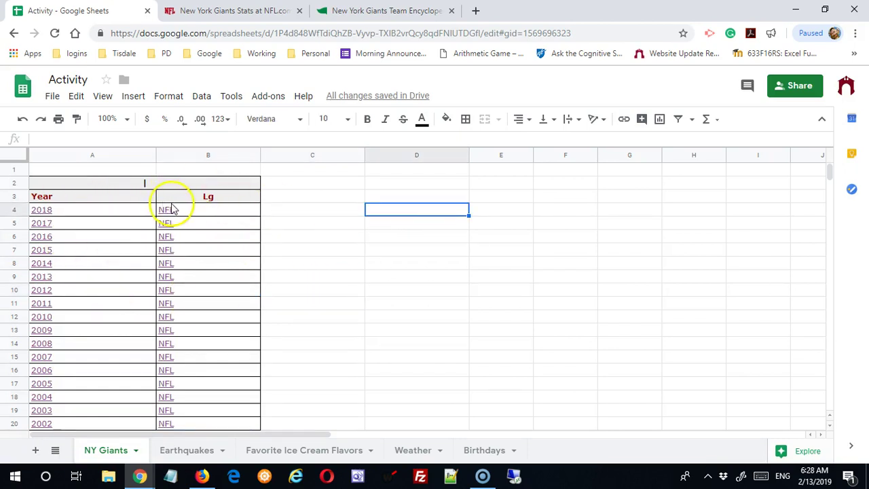
pyautogui.moveTo(201, 213)
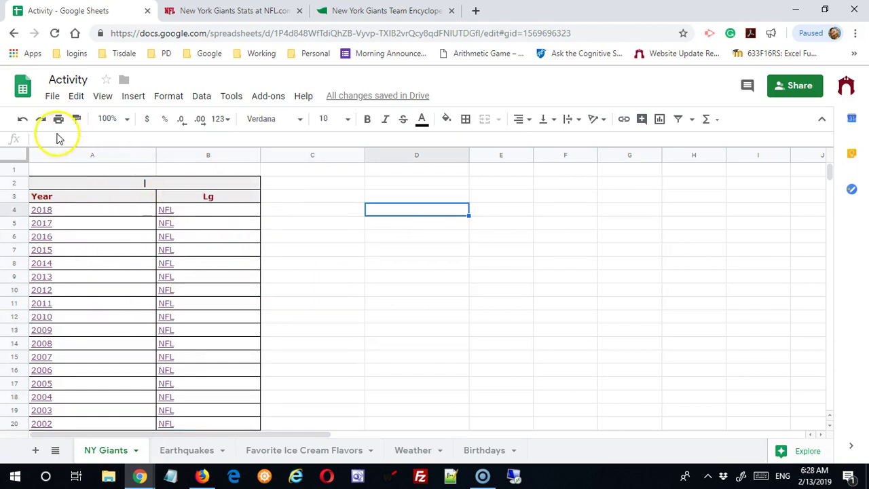
pyautogui.click(19, 122)
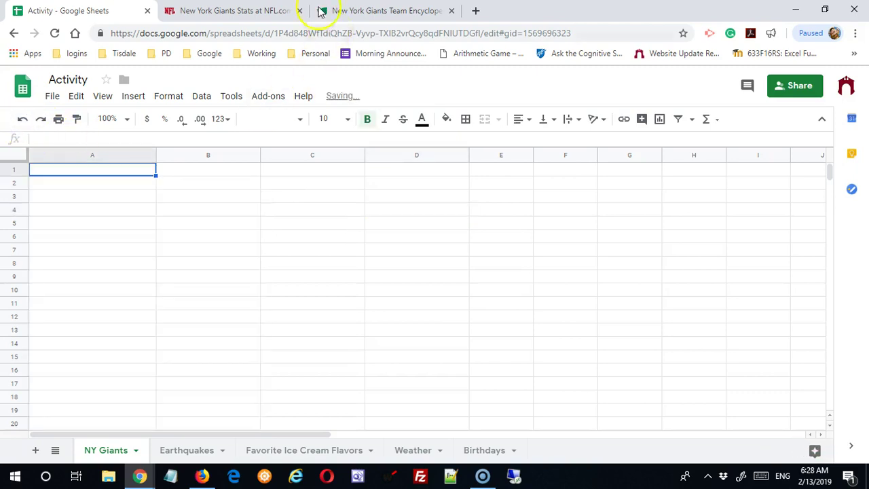
# Copy the 2018 through 1989 seasons with their header rows from the team records table on the encyclopedia page
pyautogui.click(378, 10)
pyautogui.scroll(15, 378, 126)
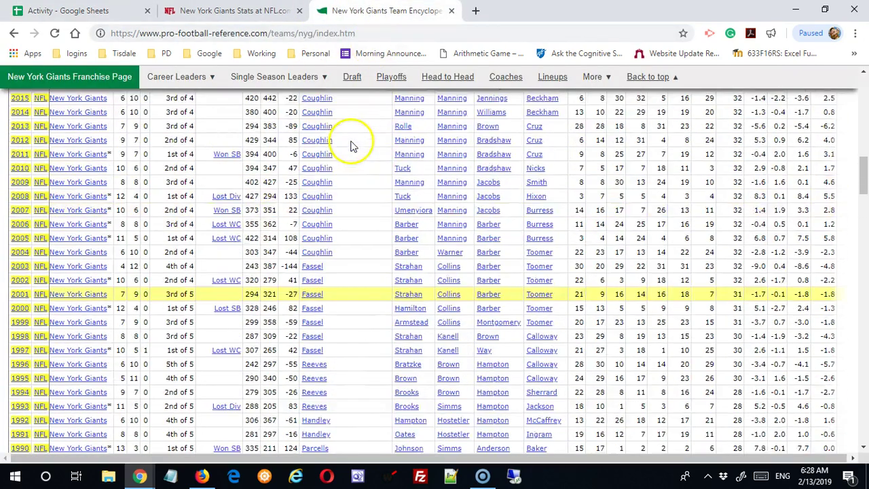
pyautogui.scroll(-8, 341, 138)
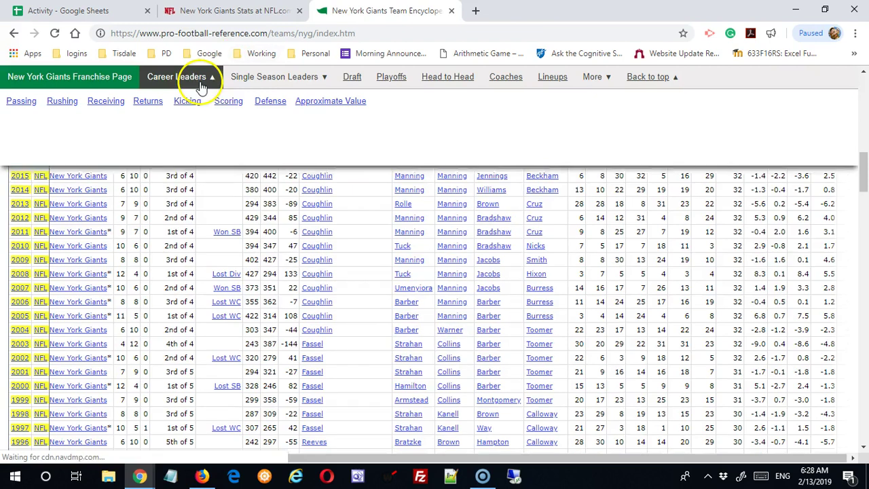
pyautogui.scroll(2, 213, 106)
pyautogui.click(617, 268)
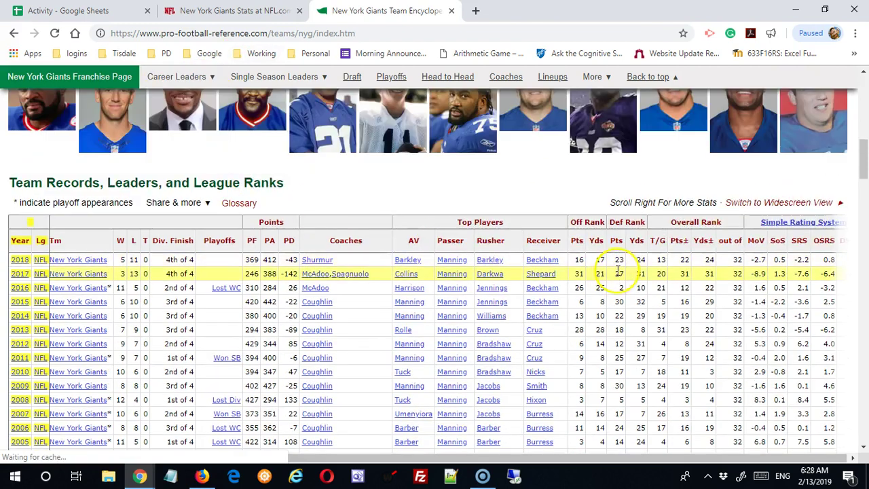
pyautogui.click(180, 272)
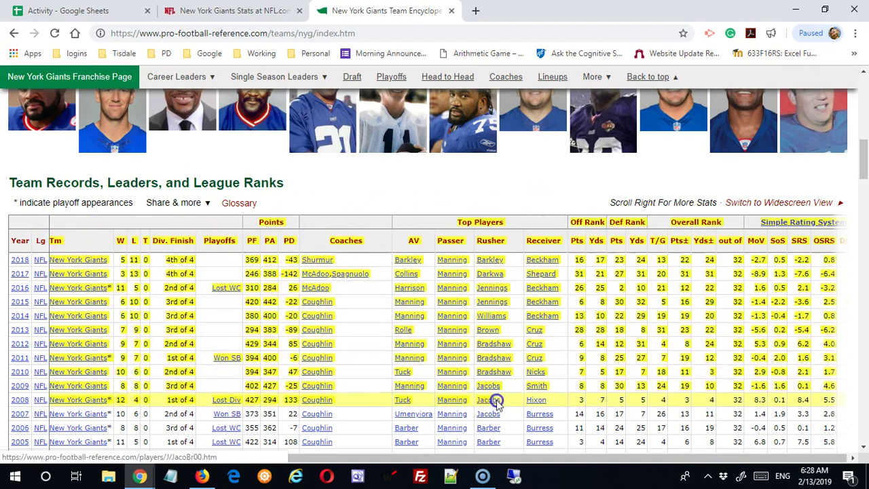
pyautogui.scroll(-1, 535, 460)
pyautogui.scroll(-5, 535, 455)
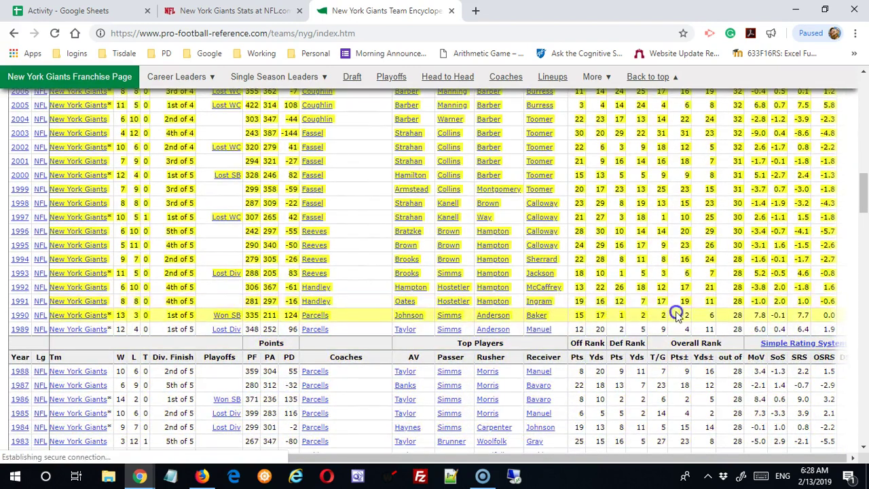
pyautogui.hscroll(1, 813, 332)
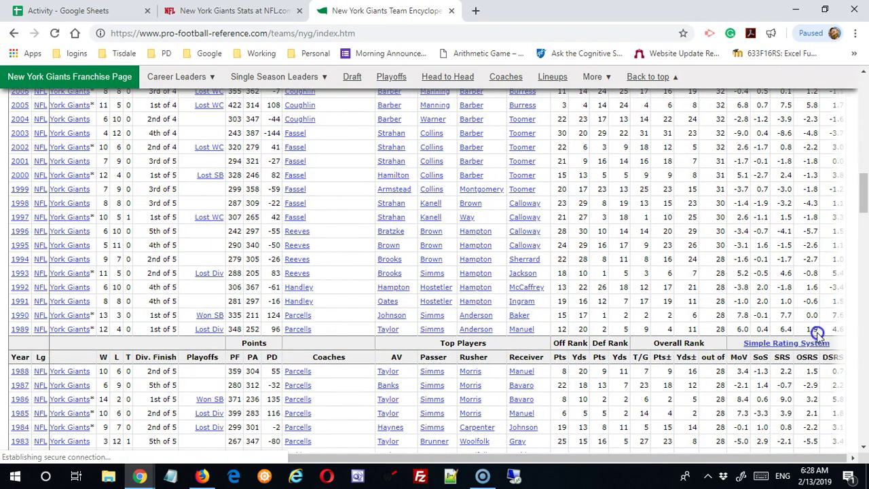
pyautogui.hscroll(3, 836, 330)
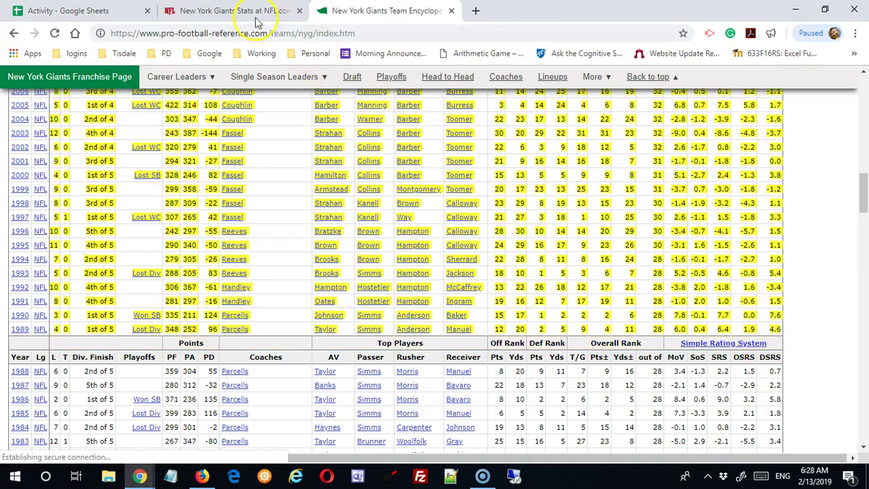
# Paste the copied season records into the NY Giants sheet starting at cell A1 and check the pasted rows
pyautogui.click(92, 11)
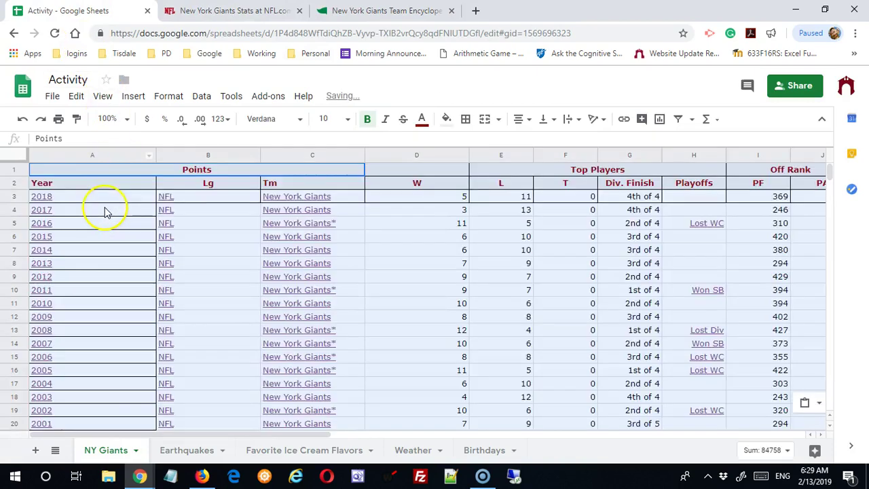
pyautogui.hotkey('ctrl', 'v')
pyautogui.scroll(-5, 252, 197)
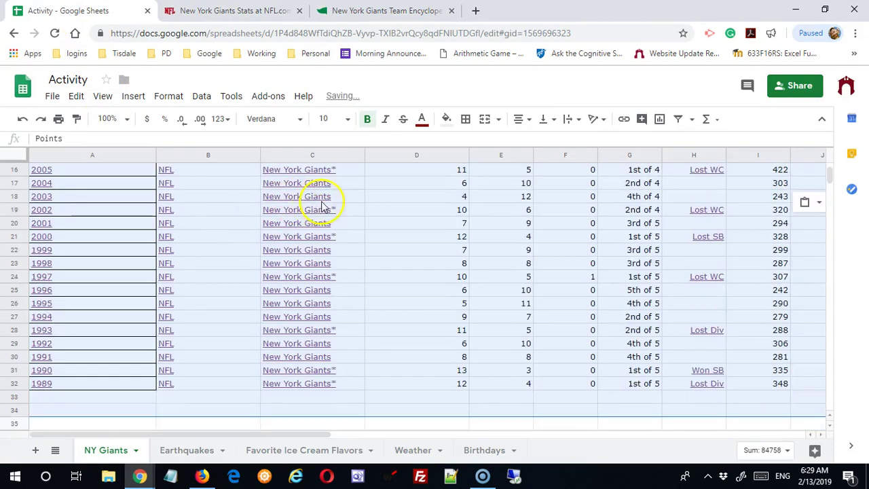
pyautogui.moveTo(291, 435)
pyautogui.mouseDown()
pyautogui.moveTo(785, 438)
pyautogui.moveTo(278, 433)
pyautogui.mouseUp()
pyautogui.moveTo(140, 378)
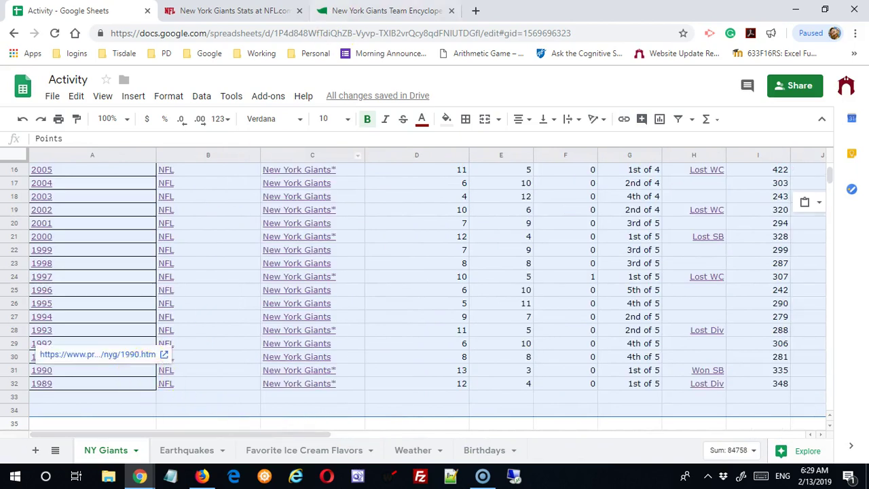
# Try to select the next section of the encyclopedia page's team records table, starting at the headers above the 1988 season
pyautogui.click(271, 10)
pyautogui.scroll(2, 412, 136)
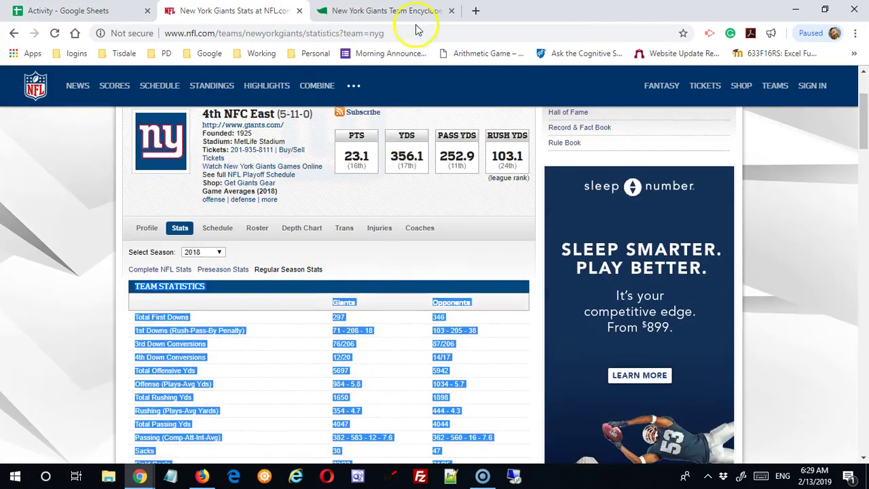
pyautogui.click(407, 14)
pyautogui.scroll(-5, 412, 171)
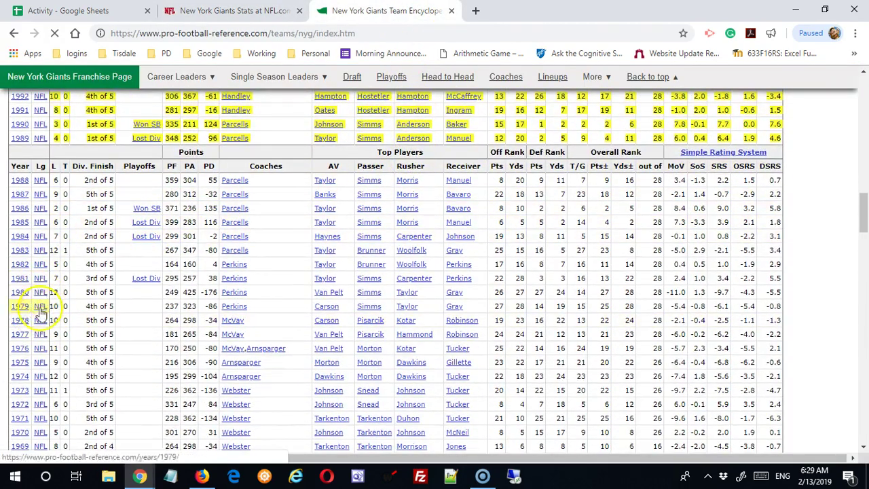
pyautogui.click(129, 334)
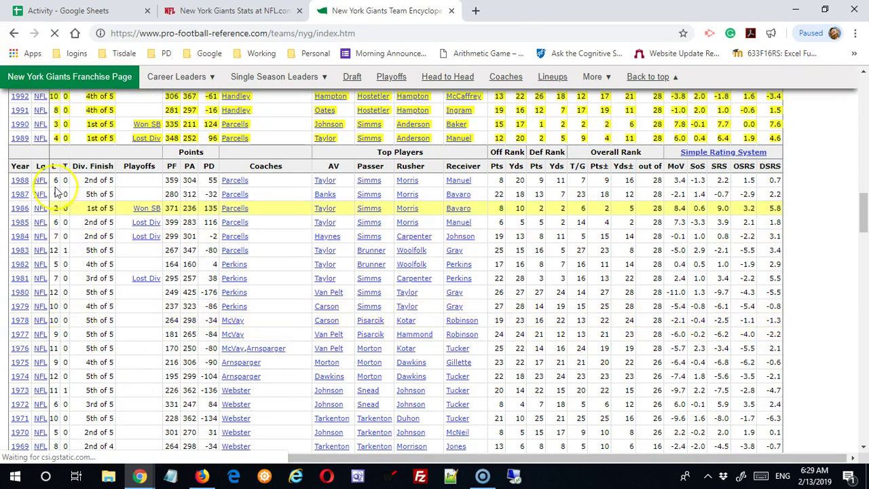
pyautogui.click(67, 161)
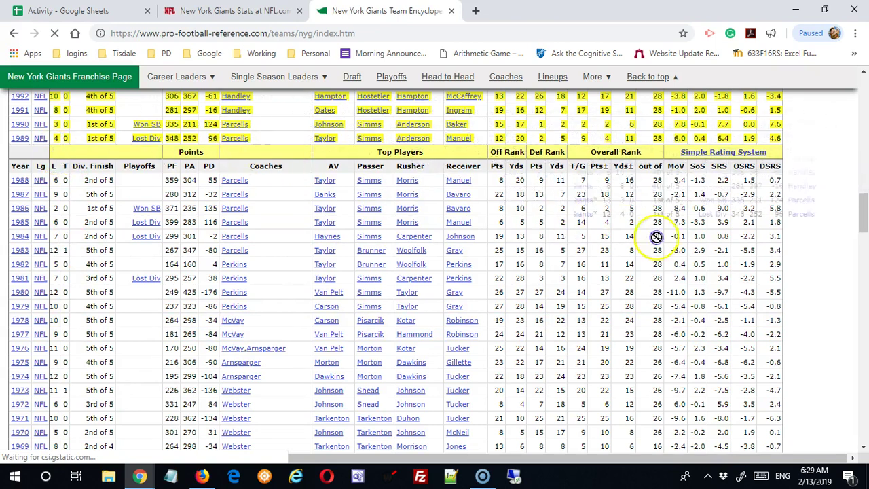
pyautogui.click(552, 253)
pyautogui.click(51, 173)
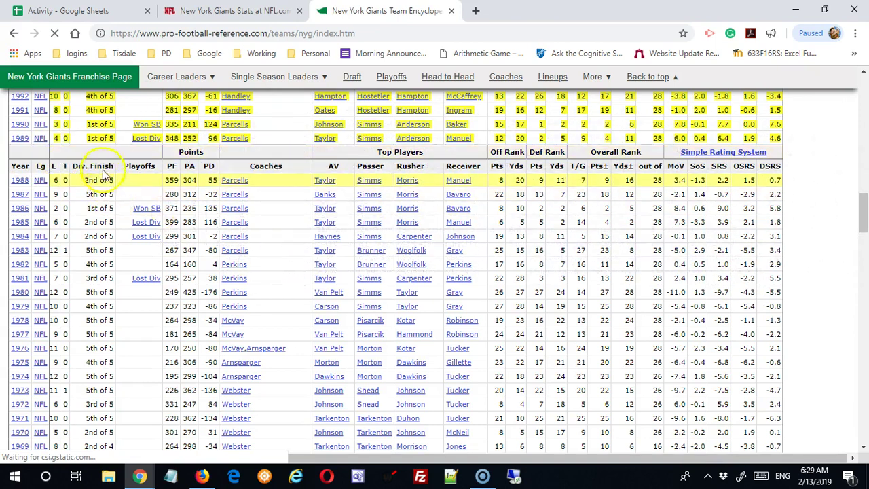
pyautogui.click(74, 159)
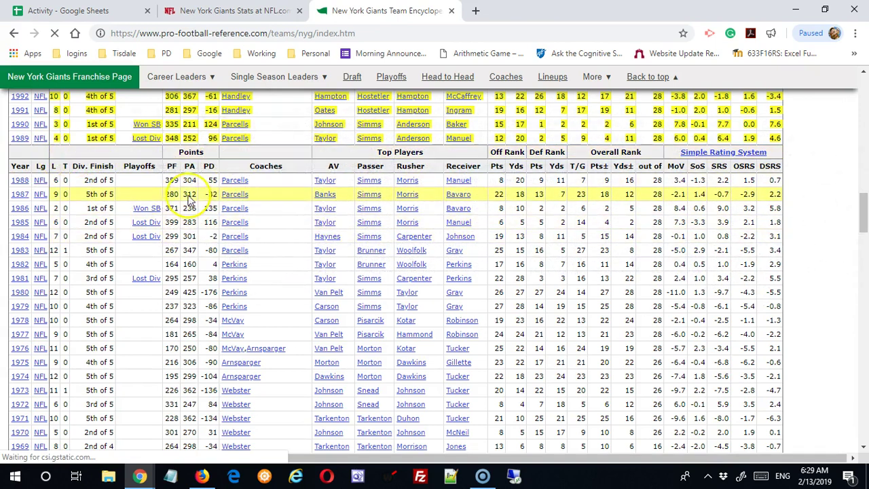
pyautogui.click(135, 114)
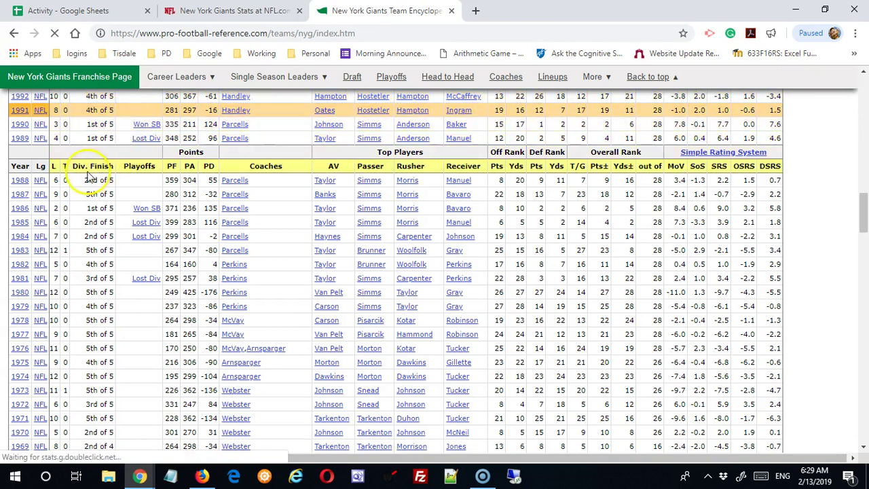
# Copy the 1988 through 1978 seasons with their header rows from the encyclopedia page's team records table
pyautogui.moveTo(57, 157); pyautogui.dragTo(693, 319)
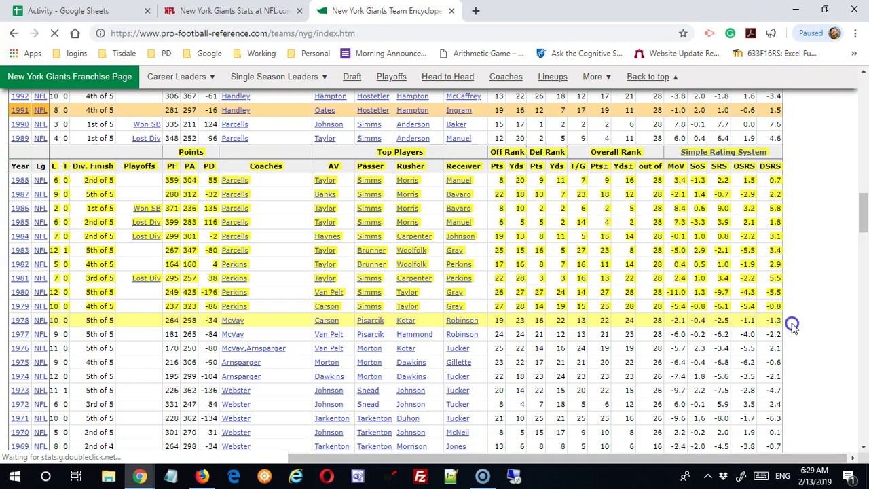
pyautogui.moveTo(792, 325); pyautogui.dragTo(789, 330)
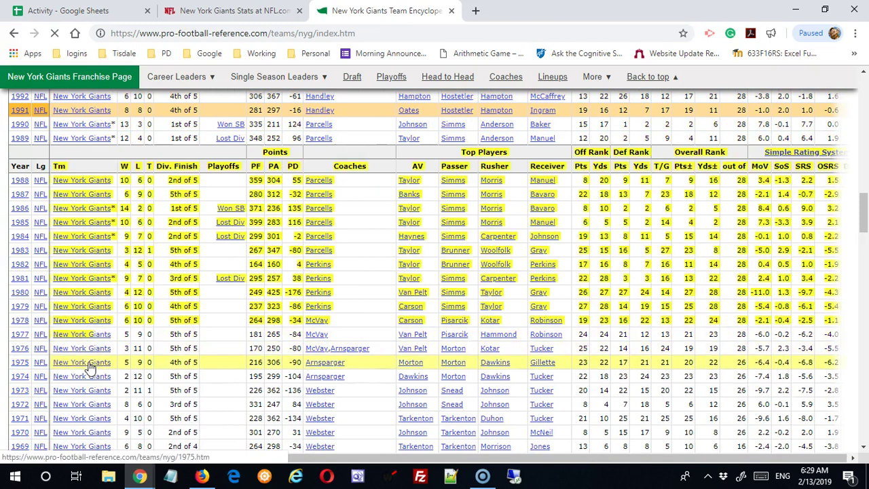
pyautogui.click(81, 336)
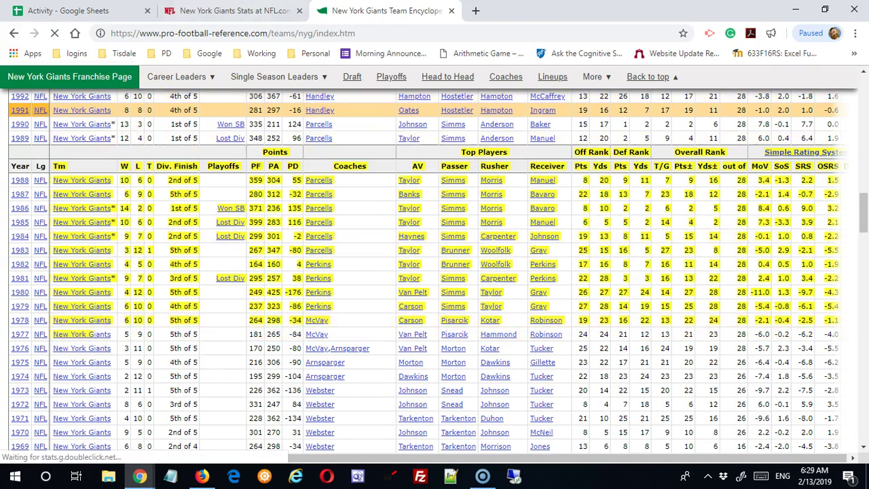
# Paste the copied seasons into the NY Giants sheet at cell A33, below the 1989 row, and check the pasted rows and columns
pyautogui.click(74, 11)
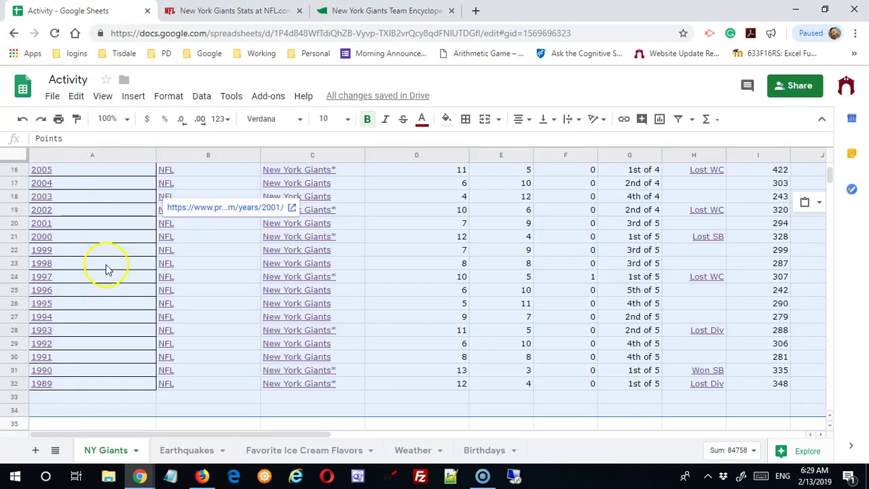
pyautogui.click(87, 398)
pyautogui.rightClick(83, 399)
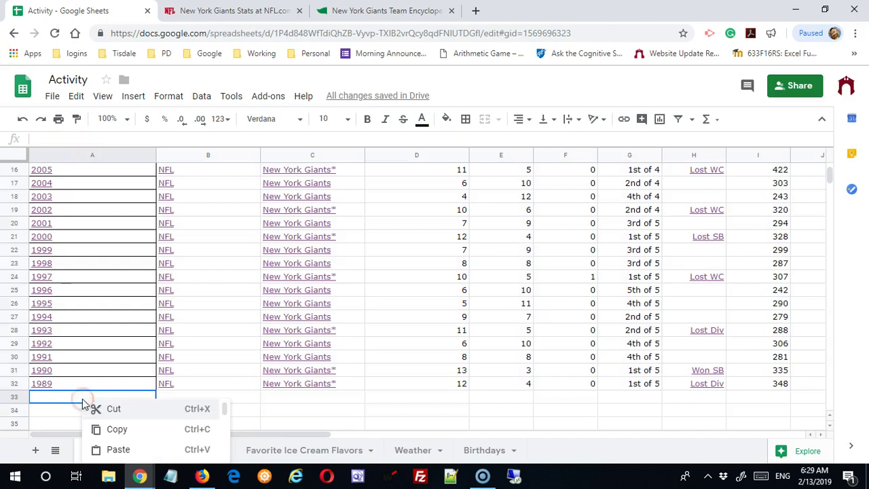
pyautogui.click(137, 449)
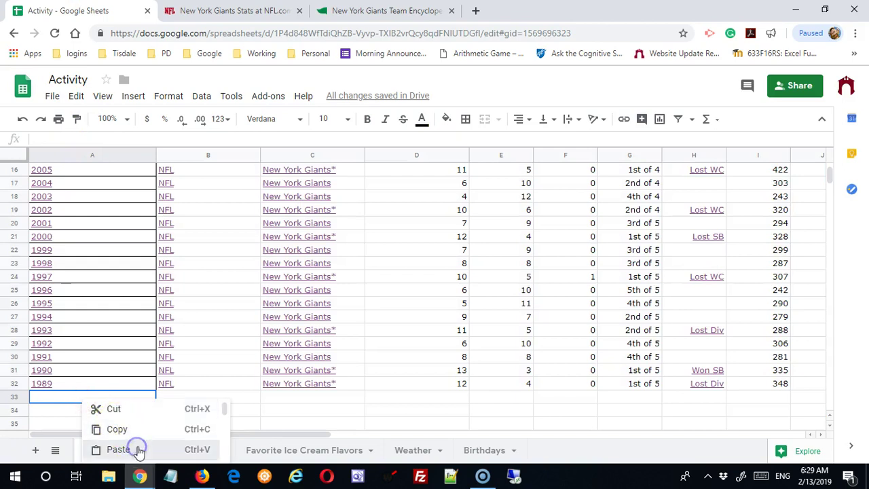
pyautogui.scroll(-5, 169, 323)
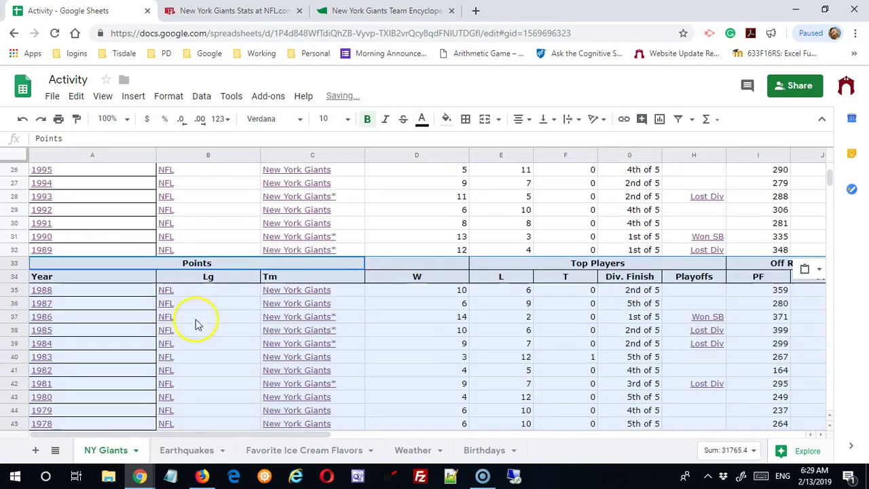
pyautogui.scroll(-3, 349, 287)
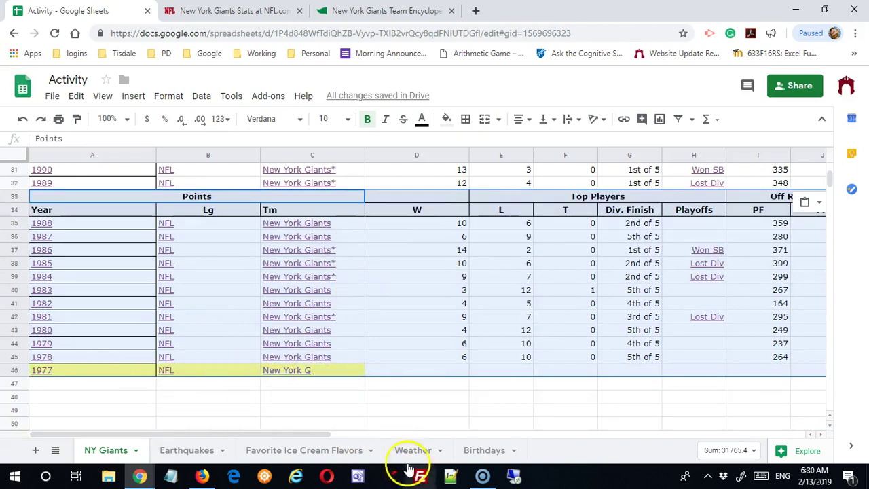
pyautogui.moveTo(243, 431); pyautogui.dragTo(770, 423)
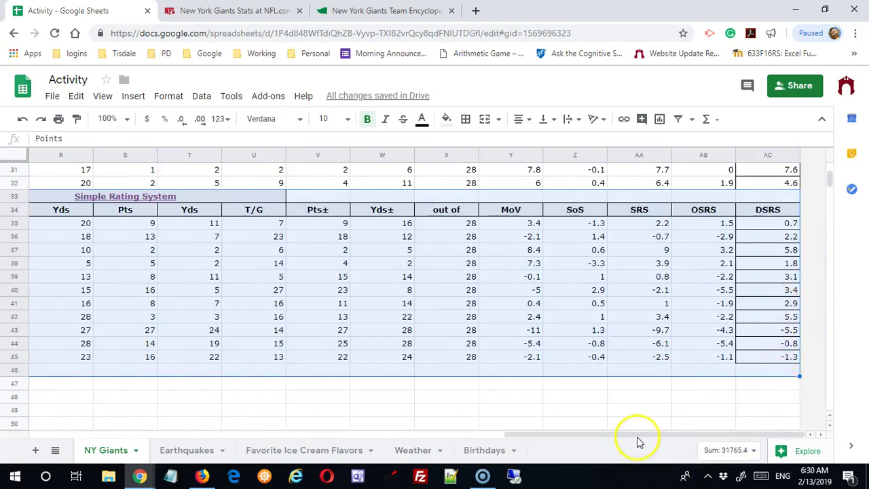
pyautogui.moveTo(640, 434); pyautogui.dragTo(68, 448)
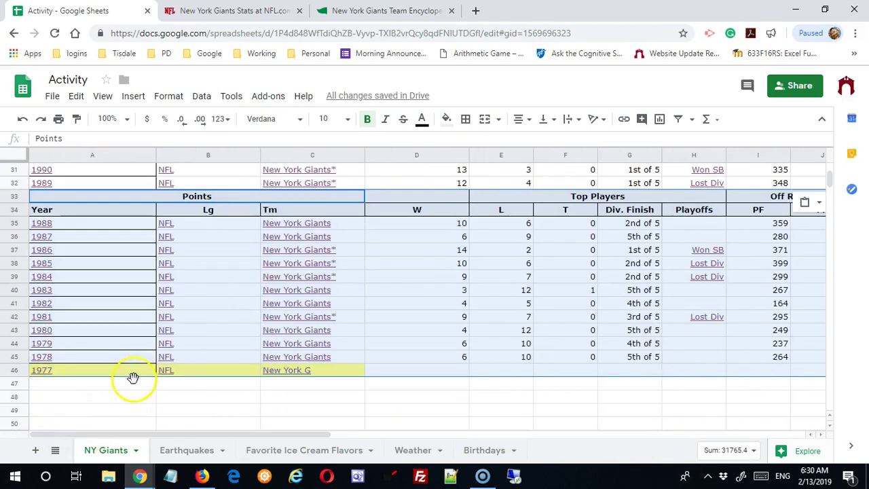
# Delete the incomplete 1977 season row, row 46, from the NY Giants sheet
pyautogui.click(120, 398)
pyautogui.click(13, 370)
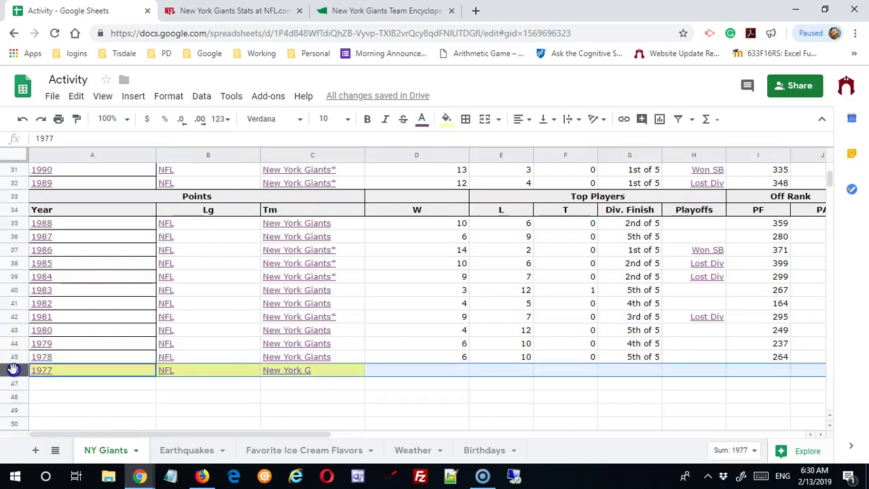
pyautogui.rightClick(12, 370)
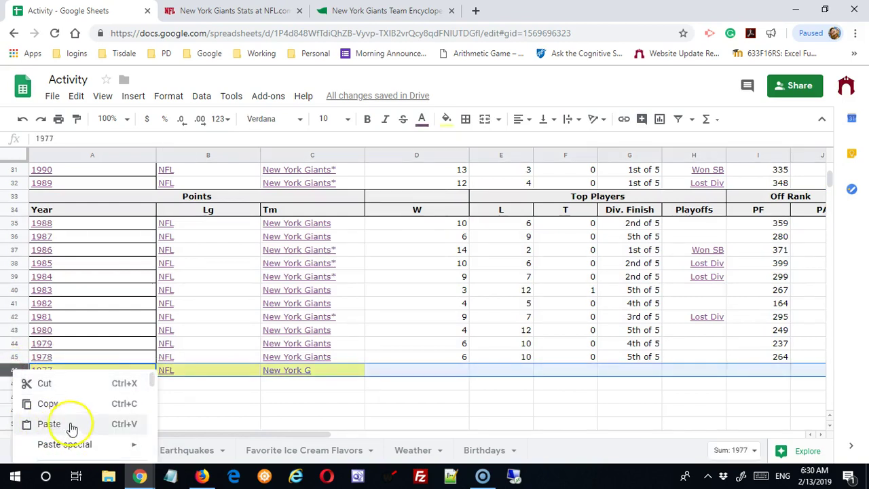
pyautogui.scroll(-1, 81, 421)
pyautogui.scroll(1, 95, 402)
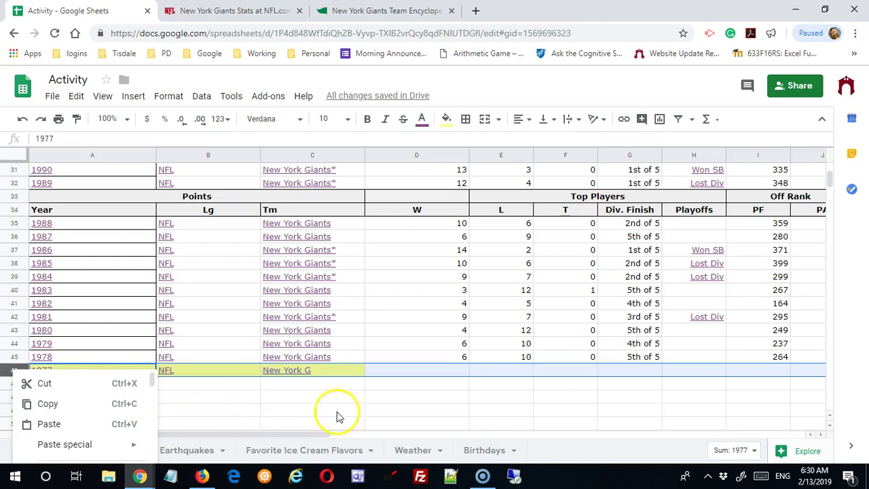
pyautogui.scroll(-3, 142, 440)
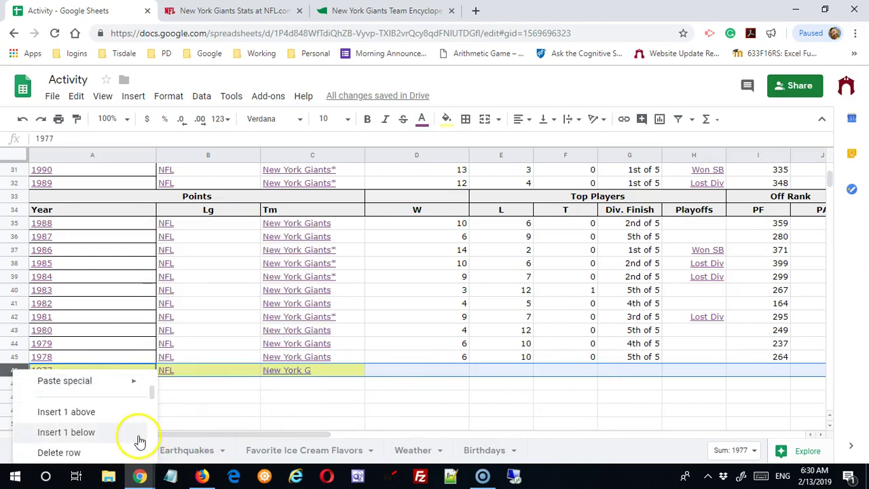
pyautogui.scroll(-1, 122, 428)
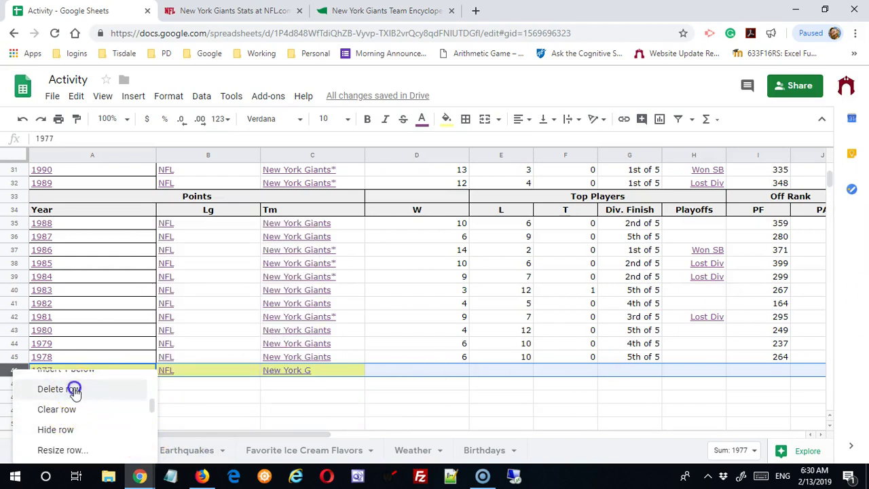
pyautogui.click(70, 389)
# Delete the repeated header rows 33 and 34 between the 1989 and 1988 seasons
pyautogui.scroll(8, 272, 407)
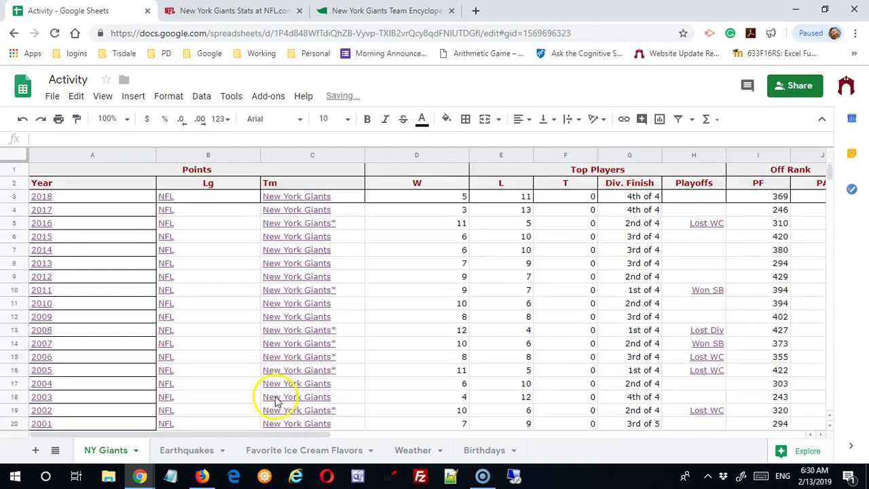
pyautogui.scroll(-3, 278, 399)
pyautogui.scroll(-5, 268, 401)
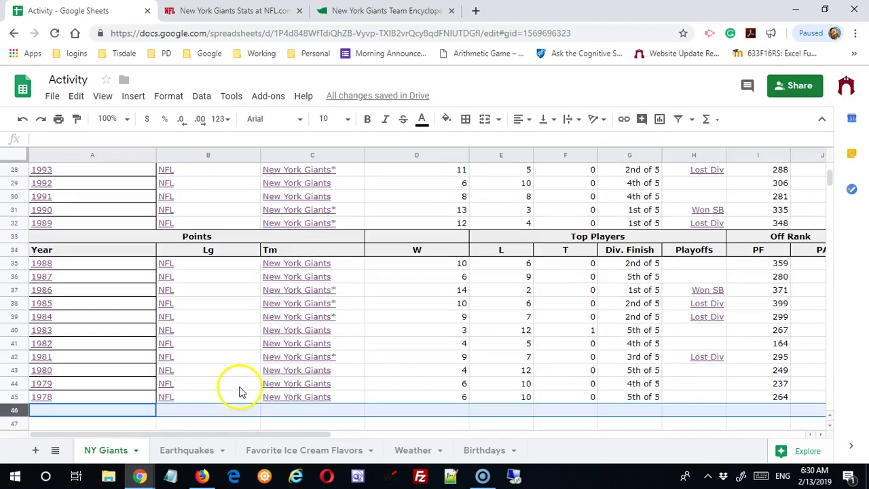
pyautogui.moveTo(14, 236); pyautogui.dragTo(20, 247)
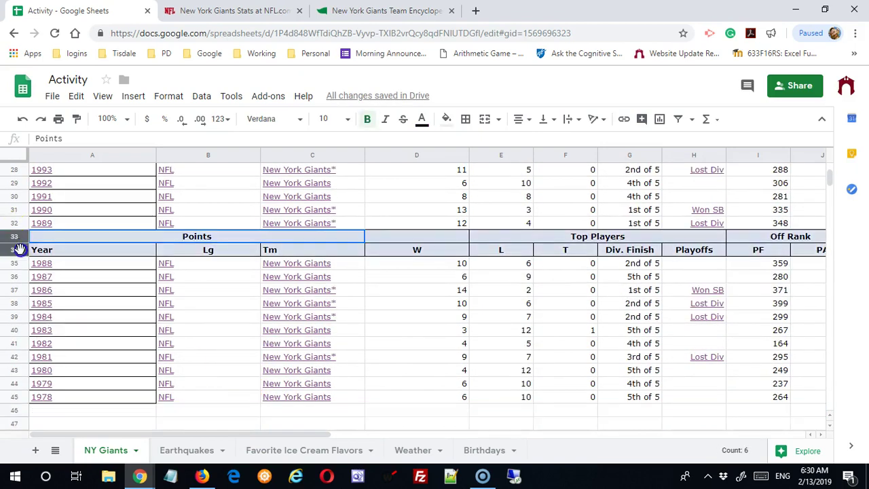
pyautogui.rightClick(19, 249)
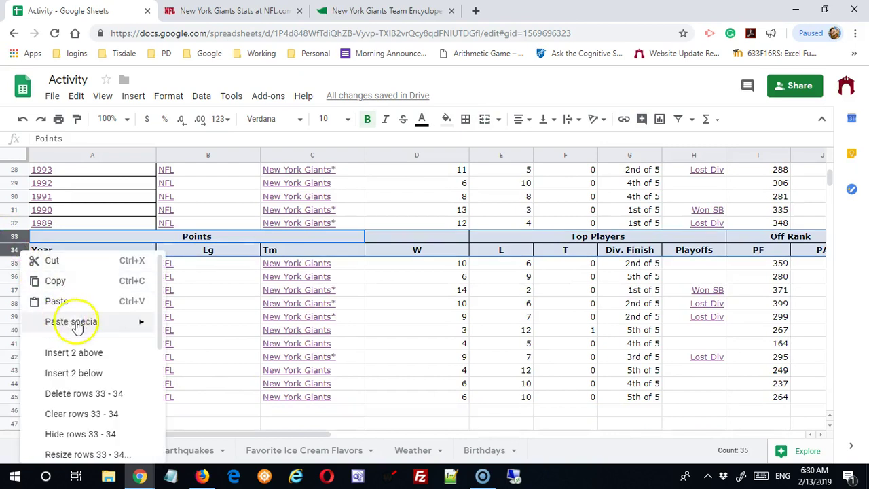
pyautogui.click(100, 395)
# Delete row 1 with the group headings such as Points and Top Players, above the Year header row
pyautogui.scroll(6, 132, 340)
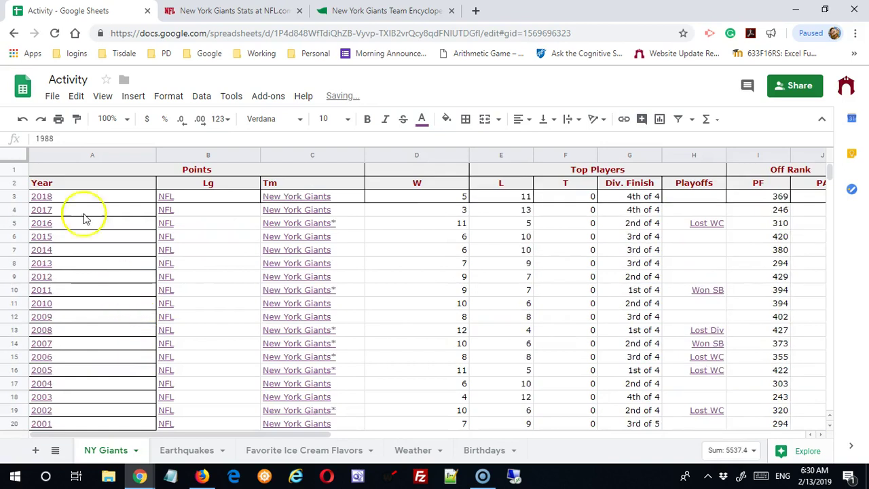
pyautogui.click(18, 169)
pyautogui.rightClick(18, 169)
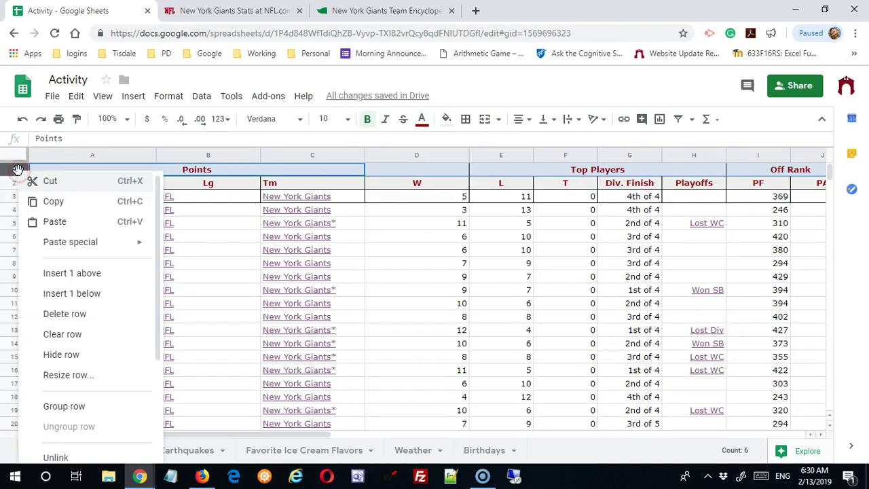
pyautogui.click(85, 315)
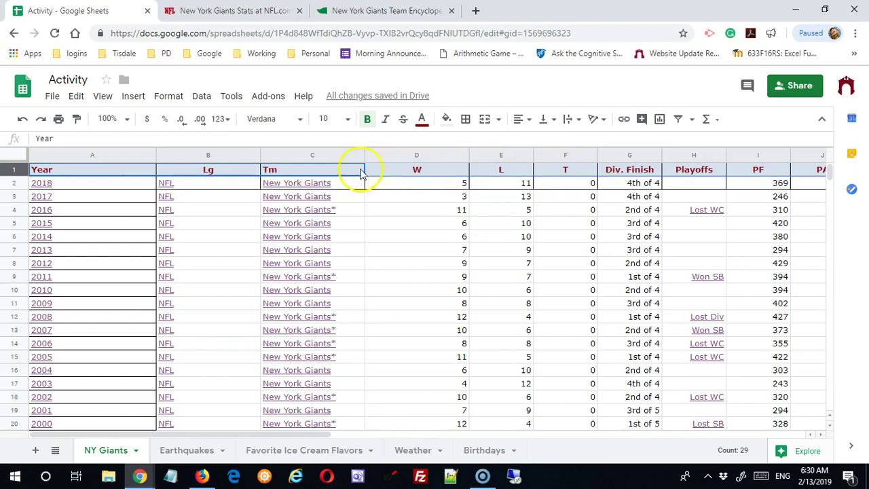
# Delete the Lg and Tm columns, B and C, from the NY Giants sheet
pyautogui.moveTo(202, 158); pyautogui.dragTo(303, 170)
pyautogui.rightClick(300, 158)
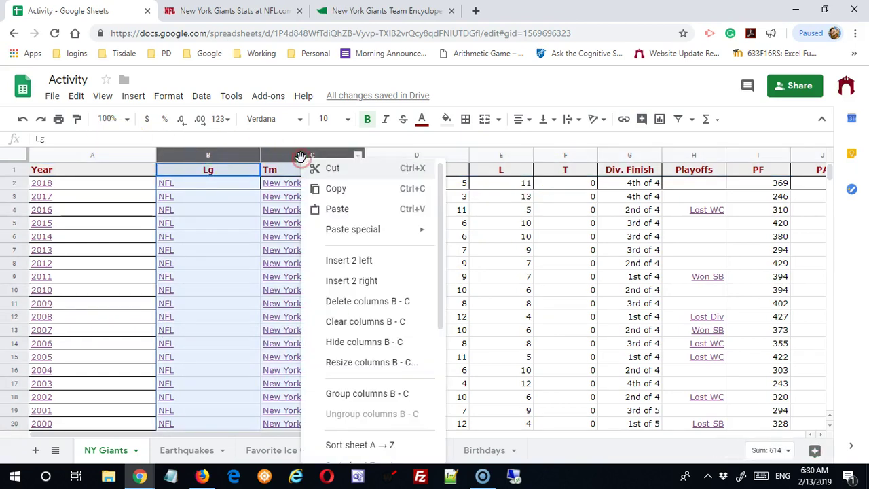
pyautogui.click(377, 301)
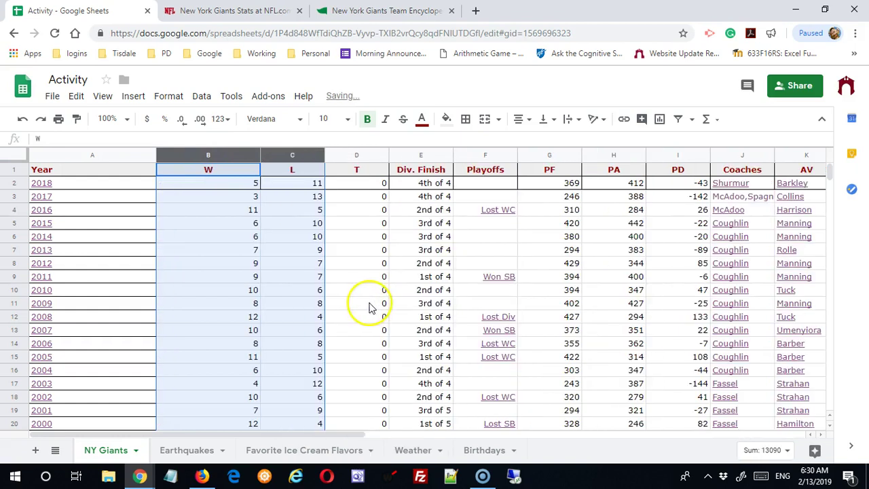
# Try deleting the Div. Finish, Playoffs and PF columns, E through G, and undo the deletion
pyautogui.click(439, 155)
pyautogui.moveTo(440, 155); pyautogui.dragTo(547, 155)
pyautogui.rightClick(546, 155)
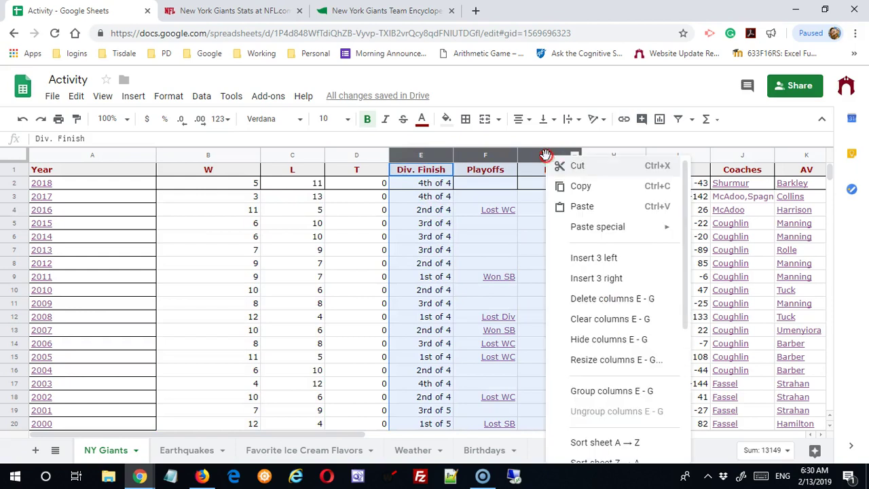
pyautogui.click(586, 297)
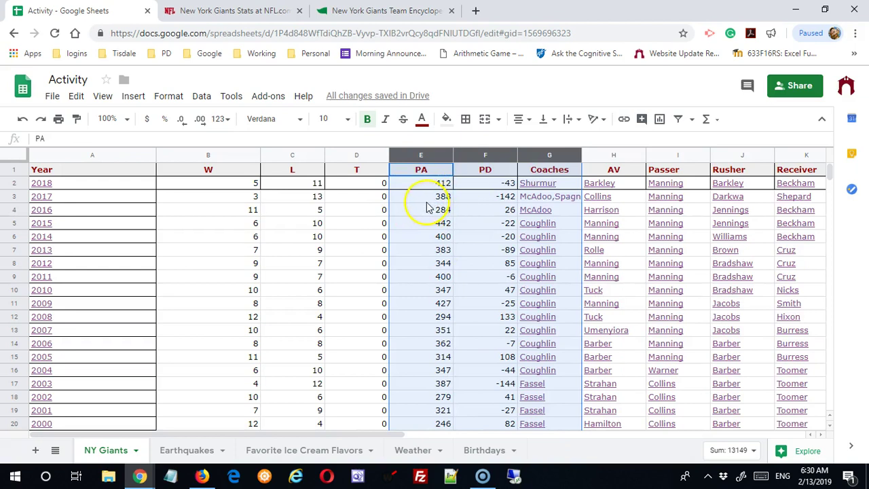
pyautogui.click(21, 119)
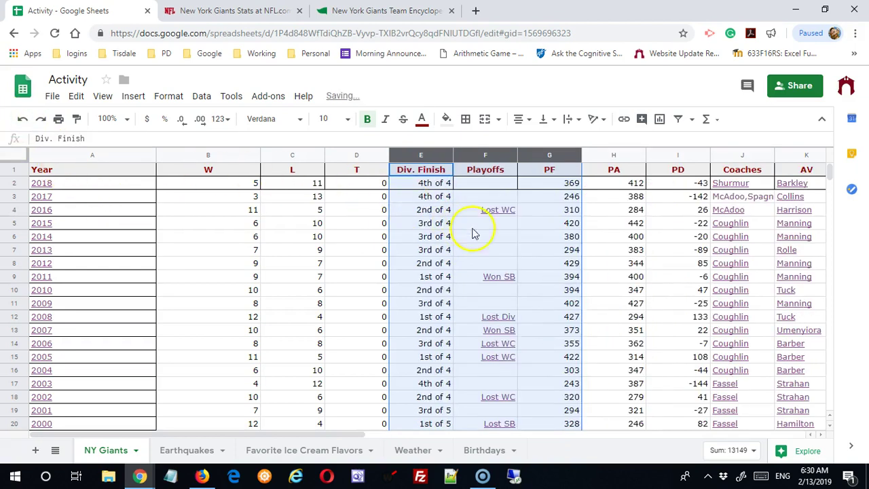
# Delete only the Div. Finish and Playoffs columns, E and F, from the NY Giants sheet
pyautogui.click(491, 216)
pyautogui.moveTo(413, 157); pyautogui.dragTo(459, 156)
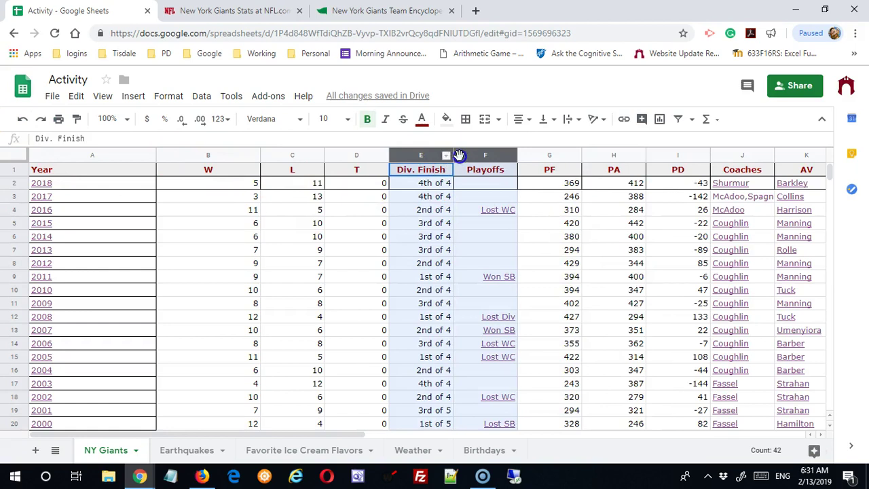
pyautogui.rightClick(478, 156)
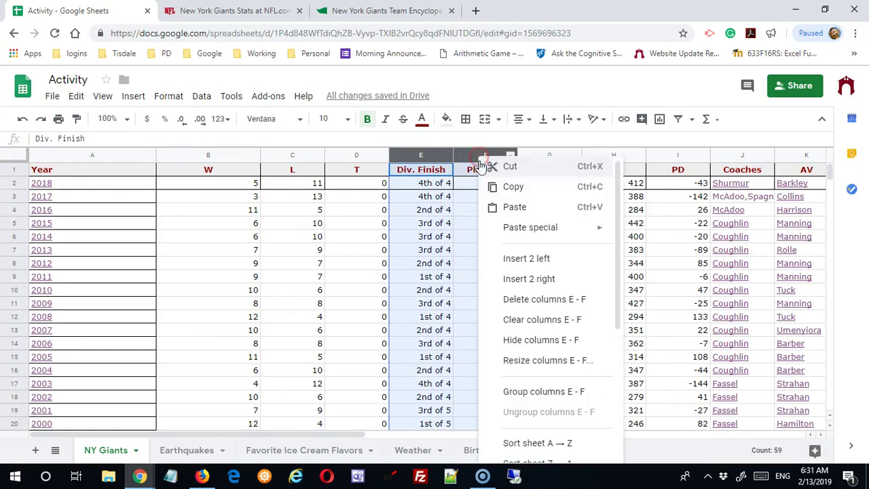
pyautogui.click(536, 302)
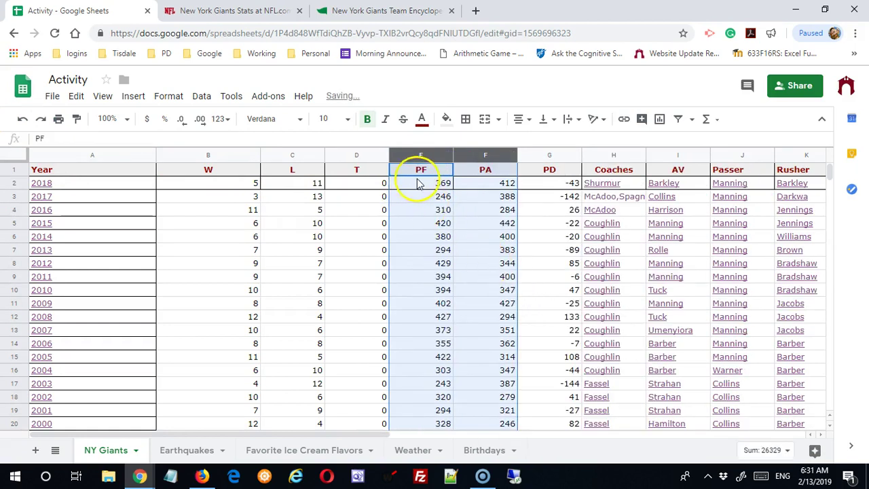
# Delete all columns after PA, from PD through DSRS, and check the remaining season rows
pyautogui.moveTo(548, 157); pyautogui.dragTo(768, 158)
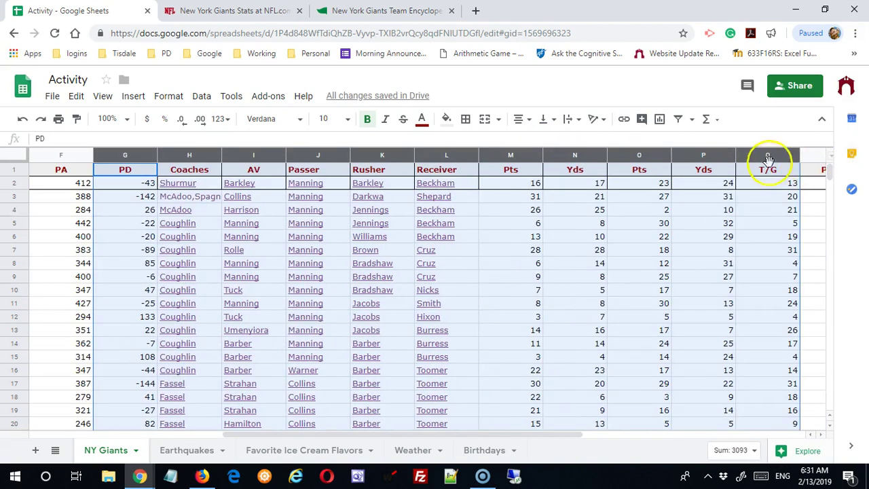
pyautogui.rightClick(762, 156)
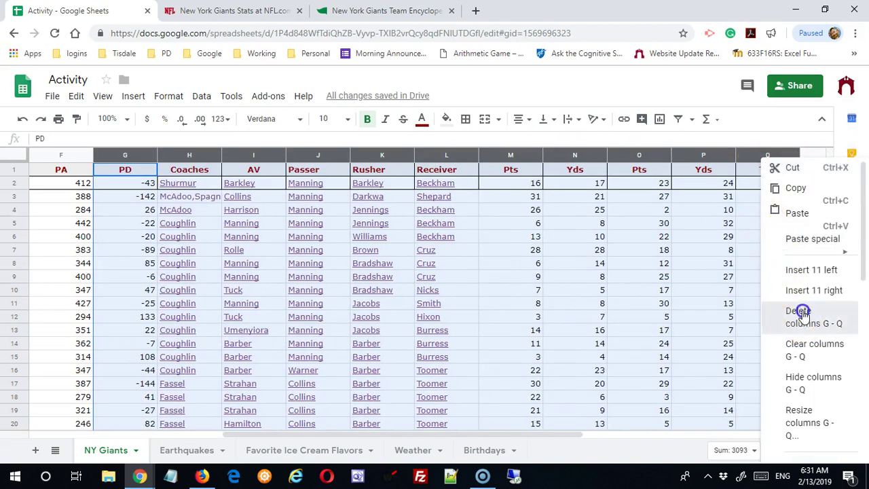
pyautogui.click(777, 316)
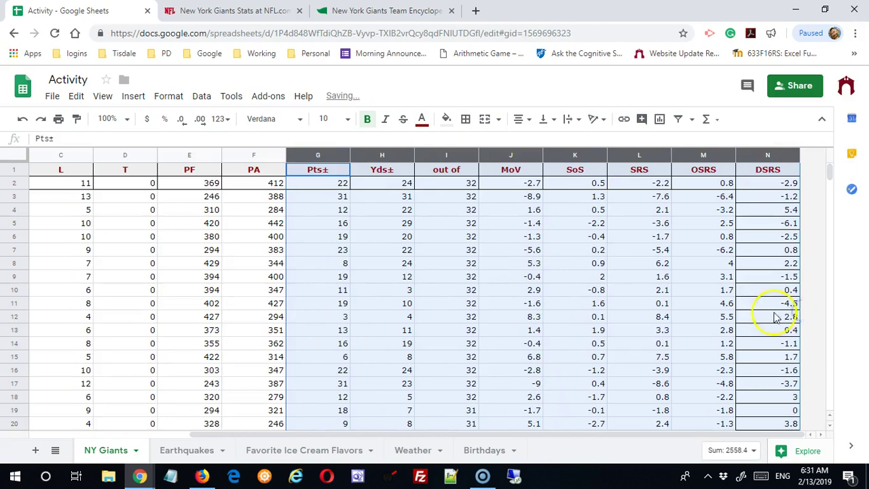
pyautogui.rightClick(331, 156)
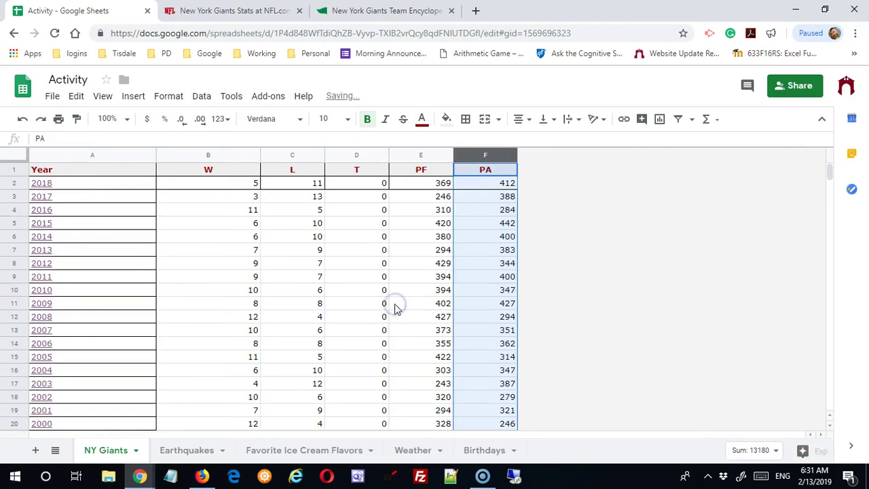
pyautogui.click(648, 316)
pyautogui.scroll(-6, 597, 298)
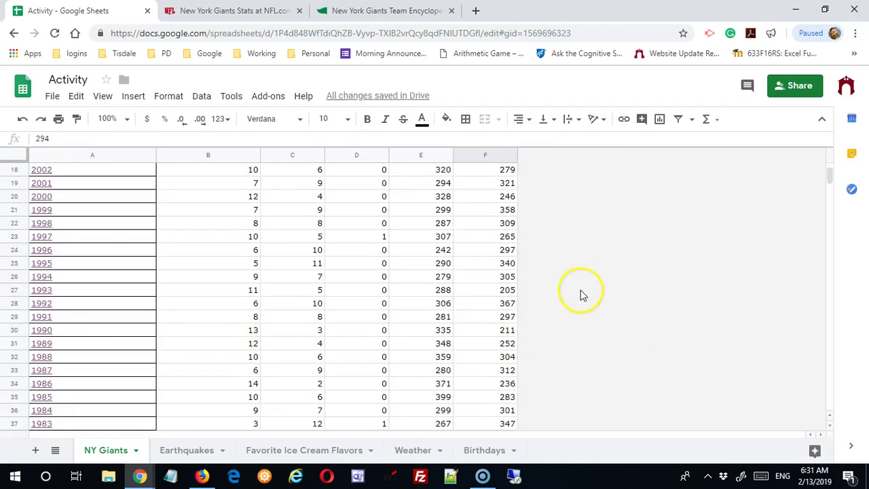
# Narrow the Year column, A, in the NY Giants sheet
pyautogui.scroll(-6, 579, 292)
pyautogui.scroll(12, 577, 290)
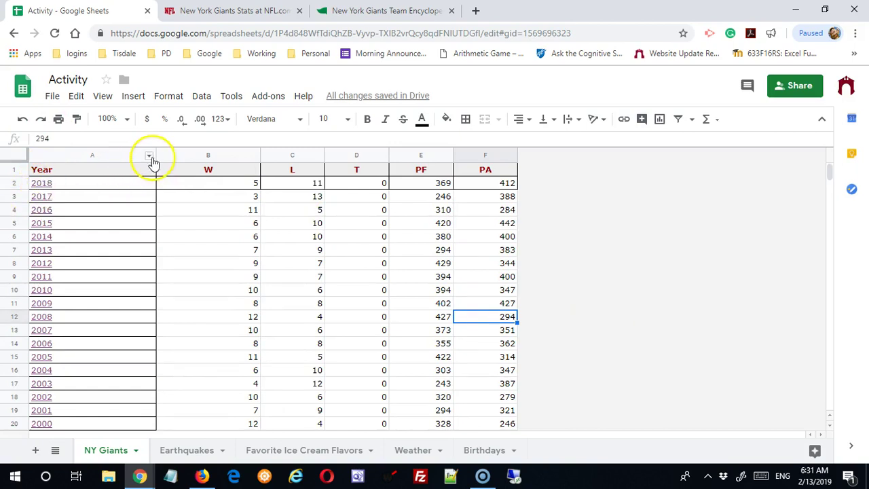
pyautogui.moveTo(156, 157); pyautogui.dragTo(90, 164)
pyautogui.click(41, 183)
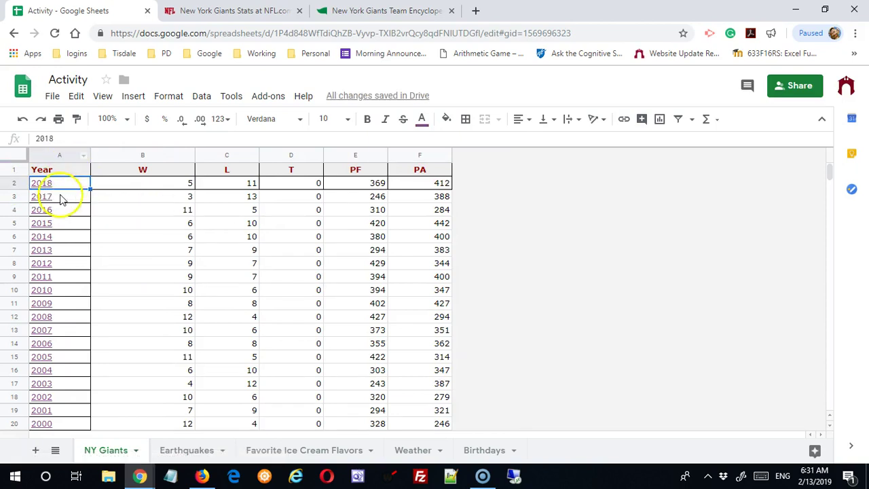
# Unlink all the years in column A so they are plain values without hyperlinks
pyautogui.click(68, 154)
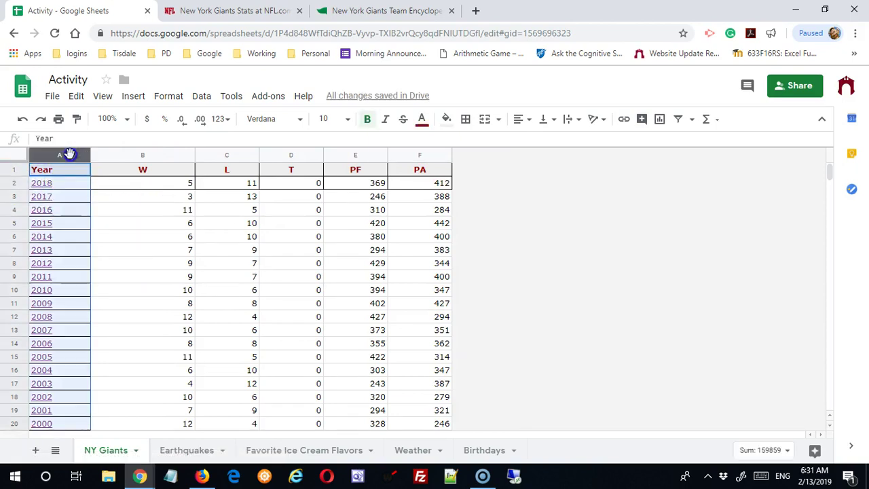
pyautogui.rightClick(62, 226)
pyautogui.scroll(-1, 151, 356)
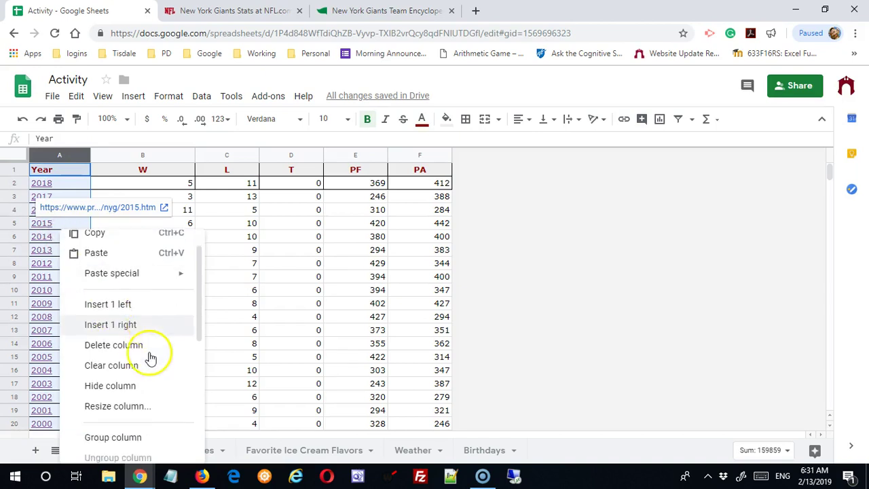
pyautogui.scroll(-2, 150, 357)
pyautogui.scroll(-2, 153, 364)
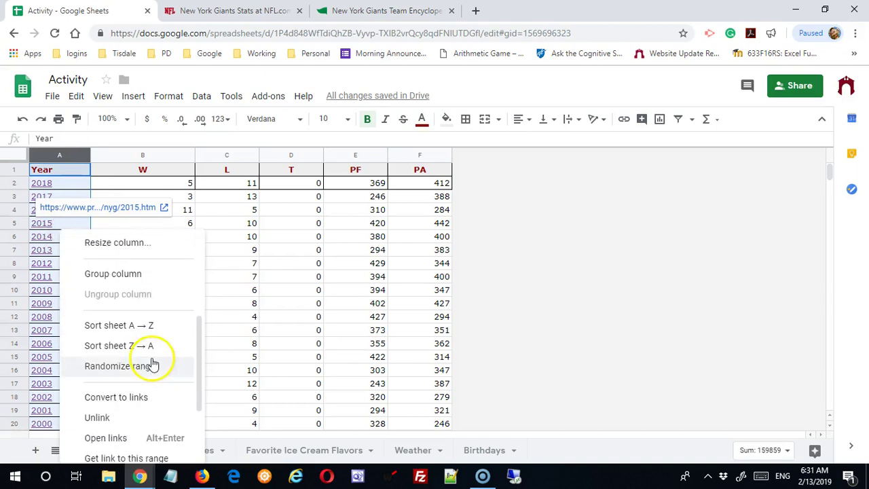
pyautogui.click(121, 416)
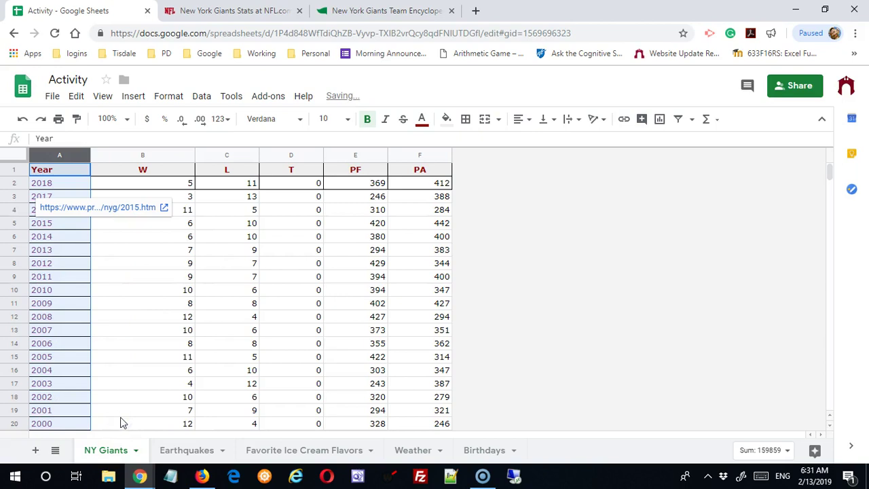
pyautogui.click(129, 369)
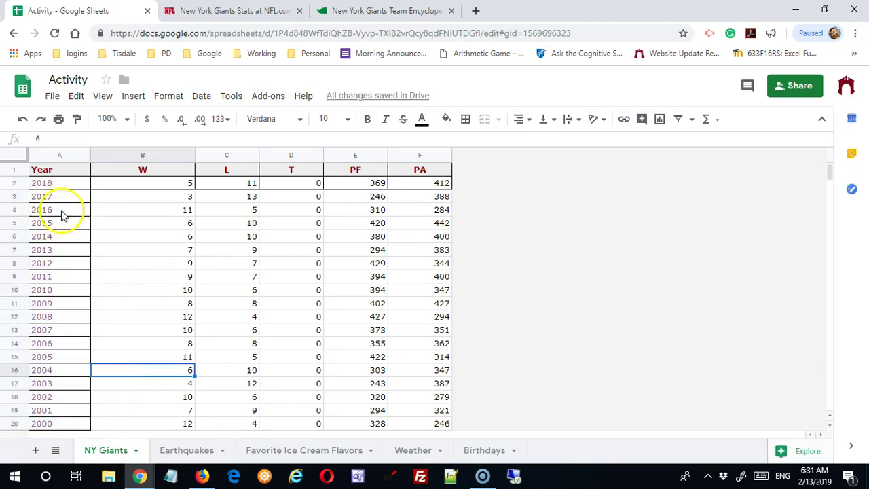
# Narrow columns B through F, from W to PA, to one uniform width
pyautogui.moveTo(171, 159); pyautogui.dragTo(423, 155)
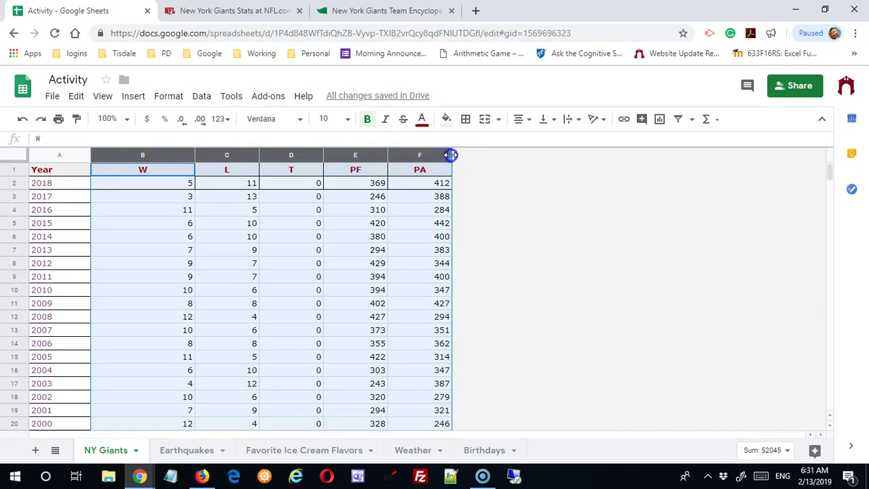
pyautogui.moveTo(450, 155); pyautogui.dragTo(439, 157)
pyautogui.click(416, 195)
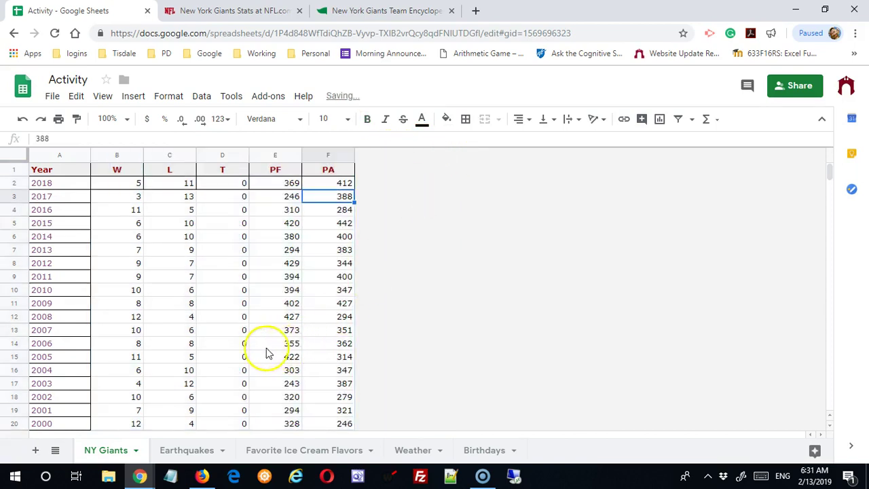
# Copy the bordered formatting of the 2018 row, A2:F2, onto all season rows from row 3 down
pyautogui.moveTo(68, 184); pyautogui.dragTo(365, 186)
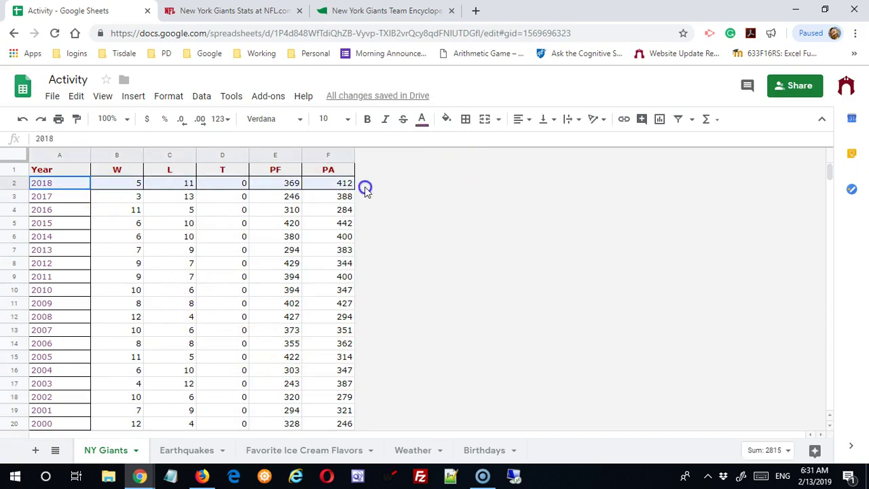
pyautogui.click(77, 119)
pyautogui.moveTo(62, 198)
pyautogui.mouseDown()
pyautogui.moveTo(156, 223)
pyautogui.moveTo(368, 454)
pyautogui.moveTo(357, 474)
pyautogui.moveTo(351, 307)
pyautogui.moveTo(348, 315)
pyautogui.mouseUp()
pyautogui.scroll(10, 369, 314)
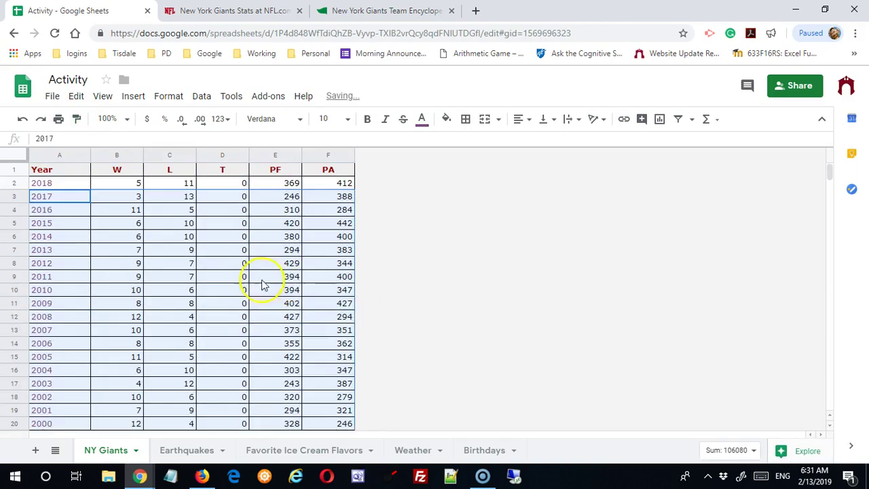
pyautogui.click(484, 264)
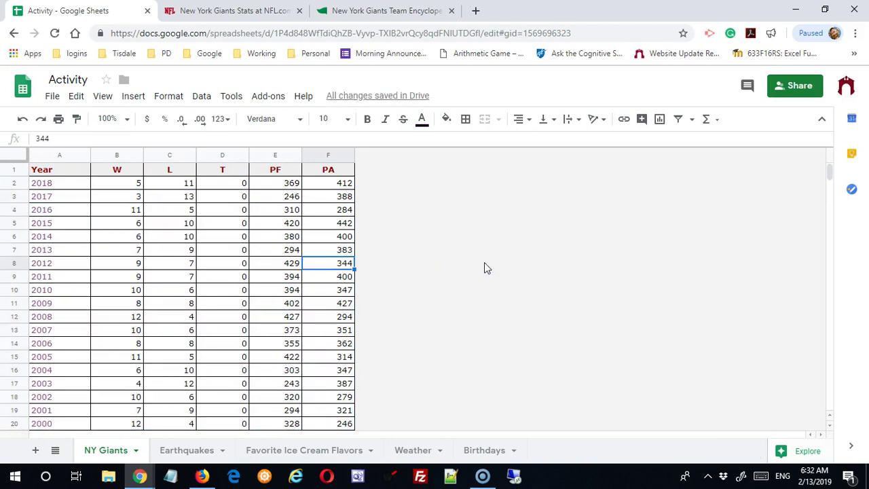
pyautogui.click(656, 271)
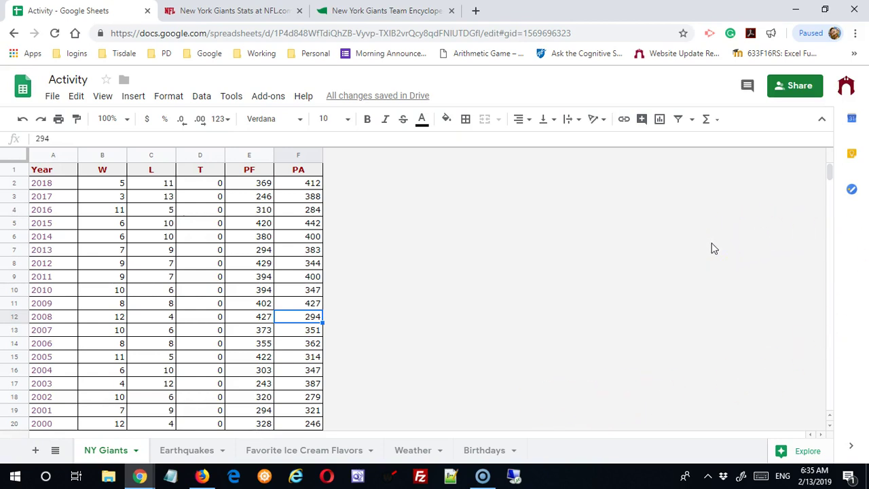
pyautogui.click(185, 450)
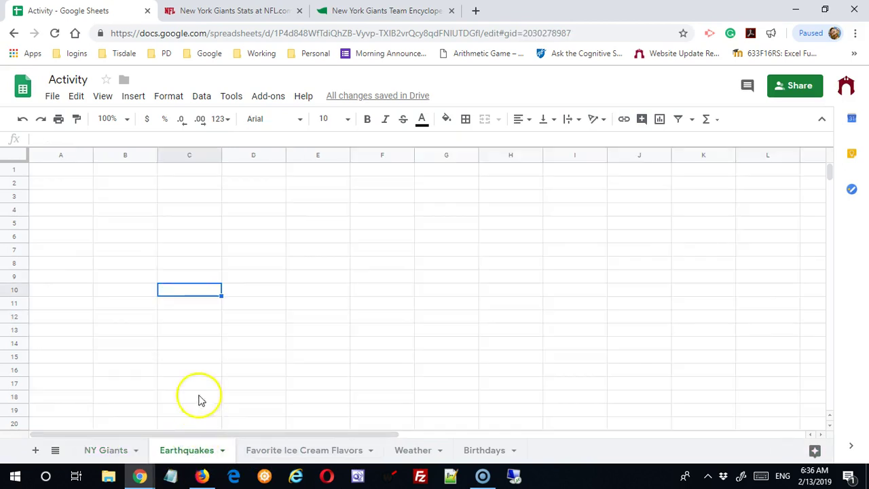
pyautogui.click(69, 171)
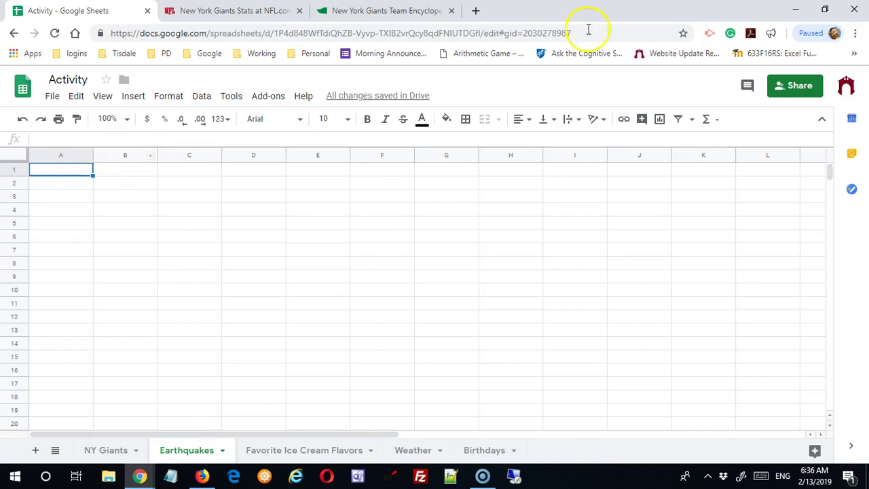
pyautogui.click(475, 14)
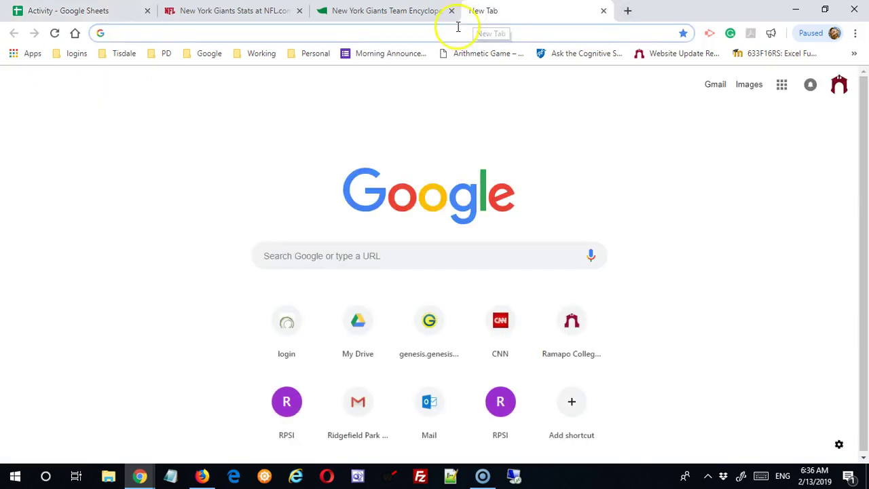
pyautogui.write('https://earthquake.usgs.gov/earthquakes/search/')
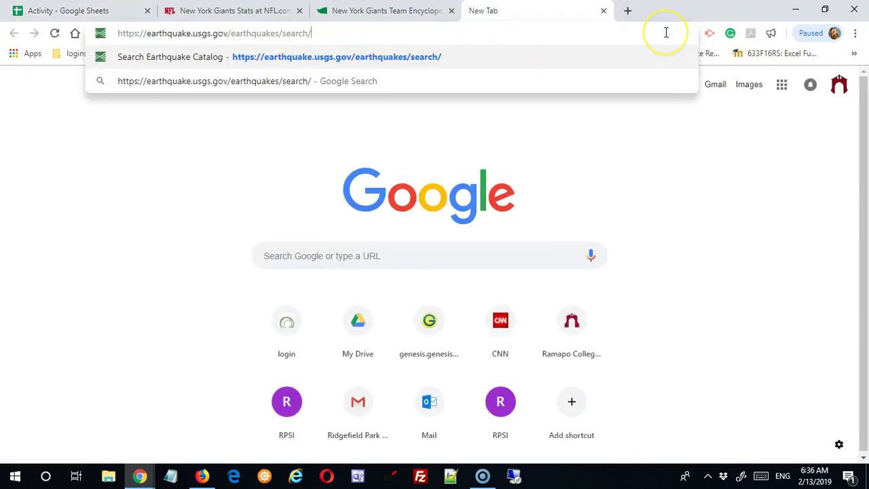
pyautogui.press('Return')
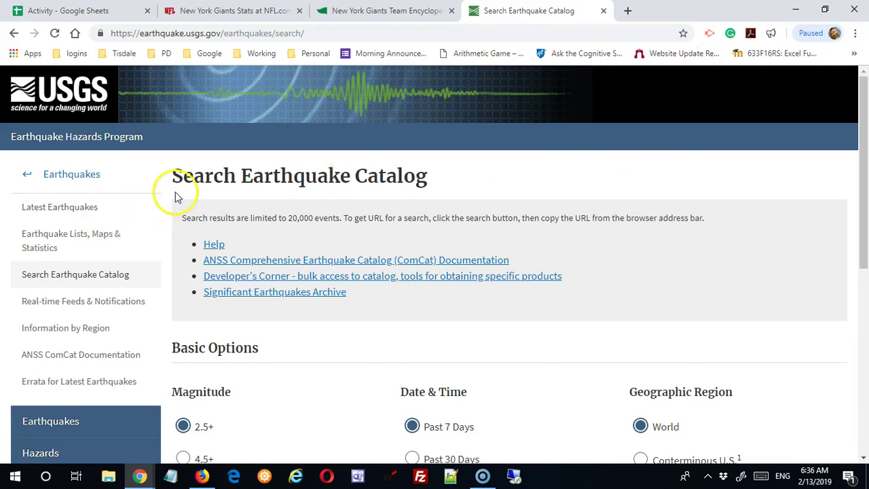
# Set the earthquake catalog search magnitude to 4.5+
pyautogui.scroll(-3, 614, 163)
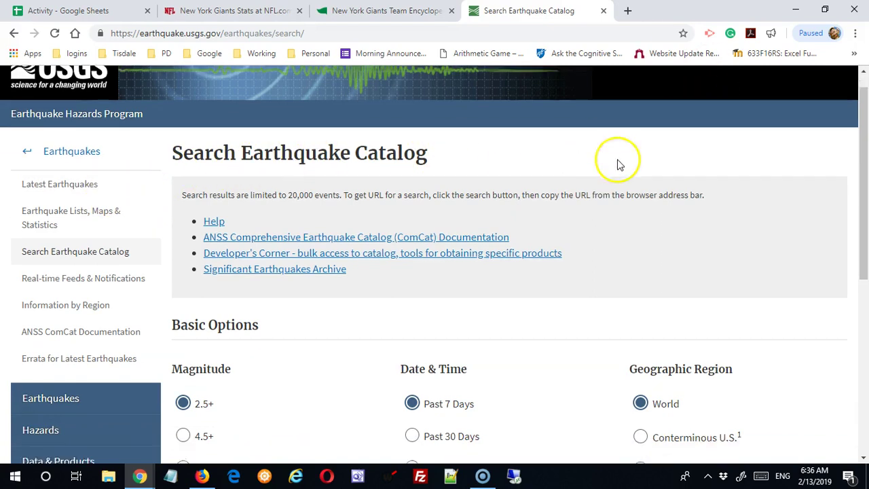
pyautogui.scroll(-1, 614, 166)
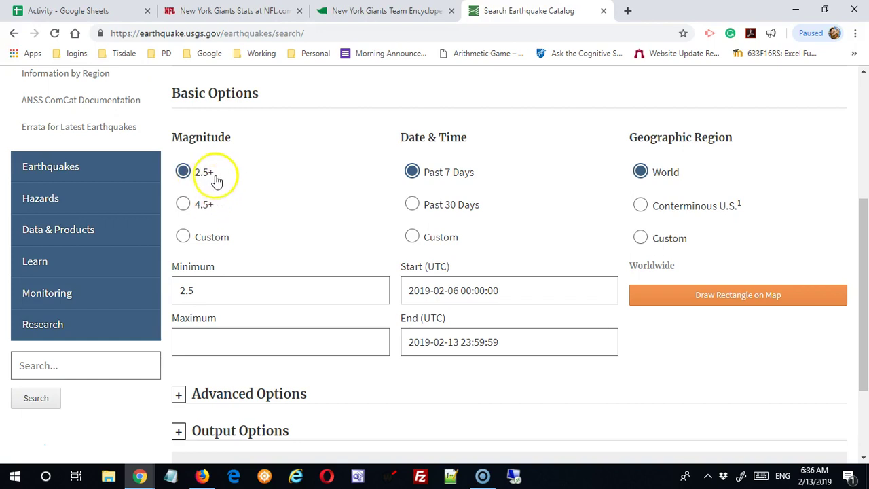
pyautogui.click(185, 205)
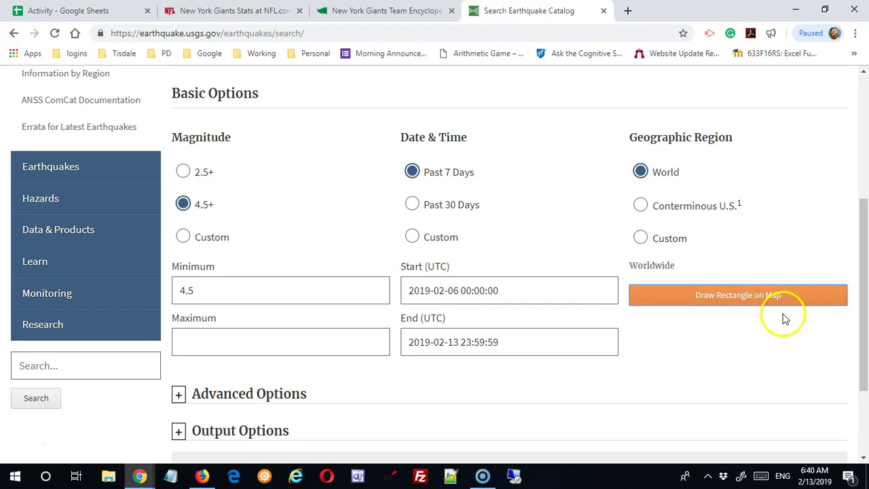
pyautogui.click(740, 297)
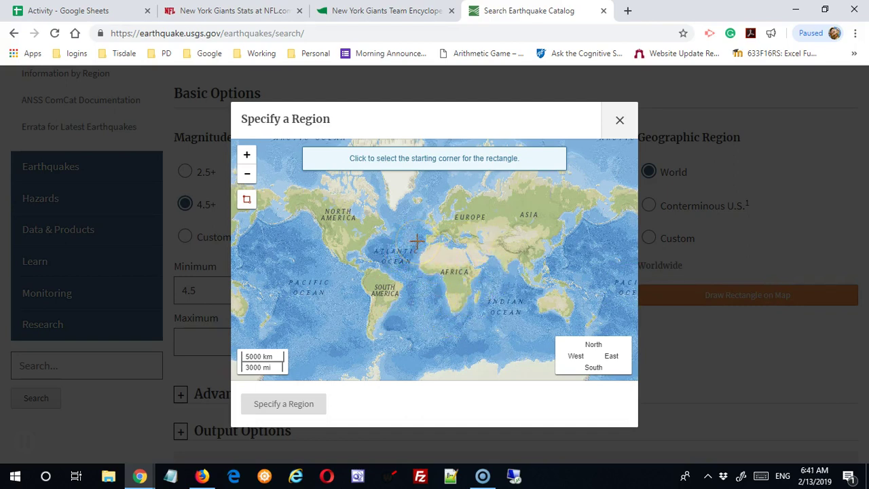
pyautogui.click(416, 241)
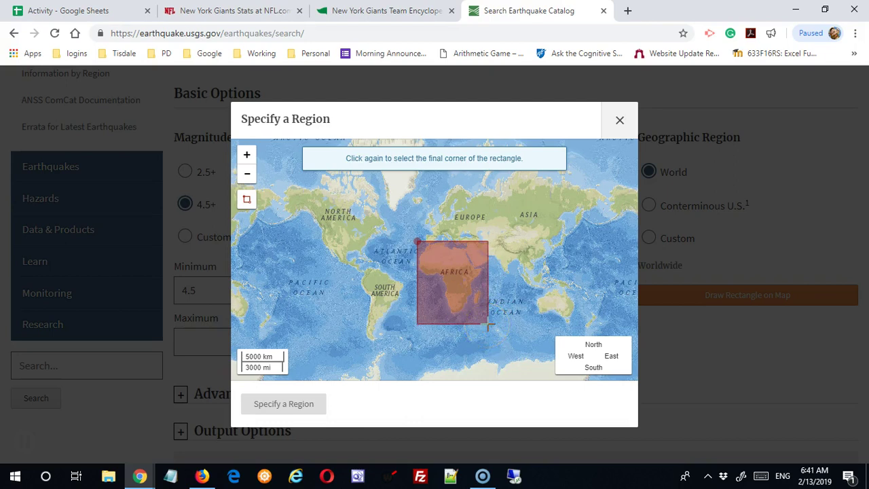
pyautogui.click(488, 324)
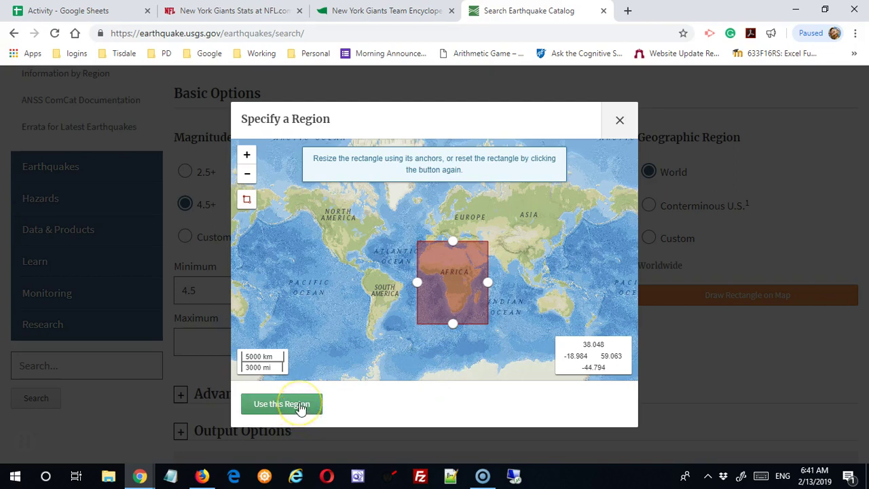
pyautogui.click(620, 120)
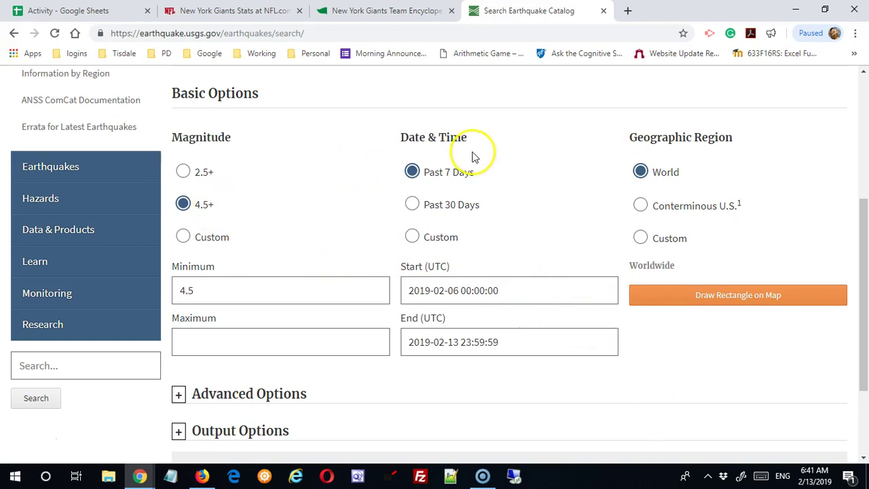
# Expand the Output Options and set the output format to CSV
pyautogui.scroll(-3, 568, 338)
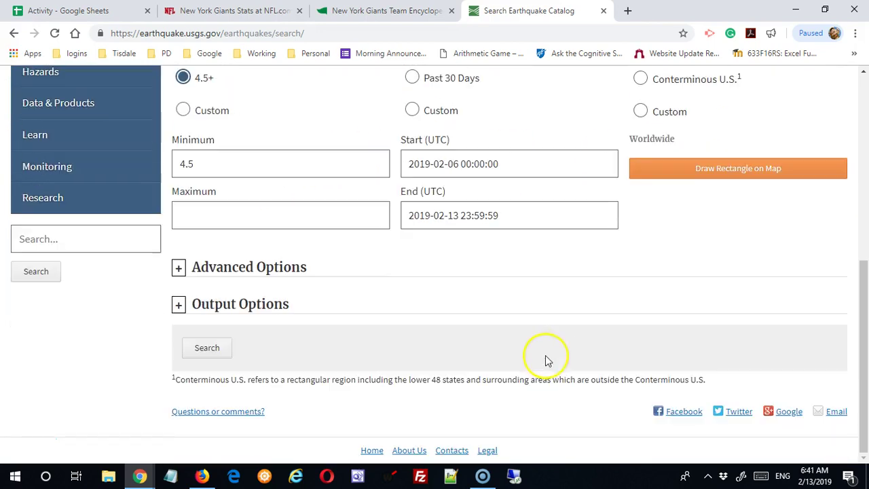
pyautogui.click(178, 305)
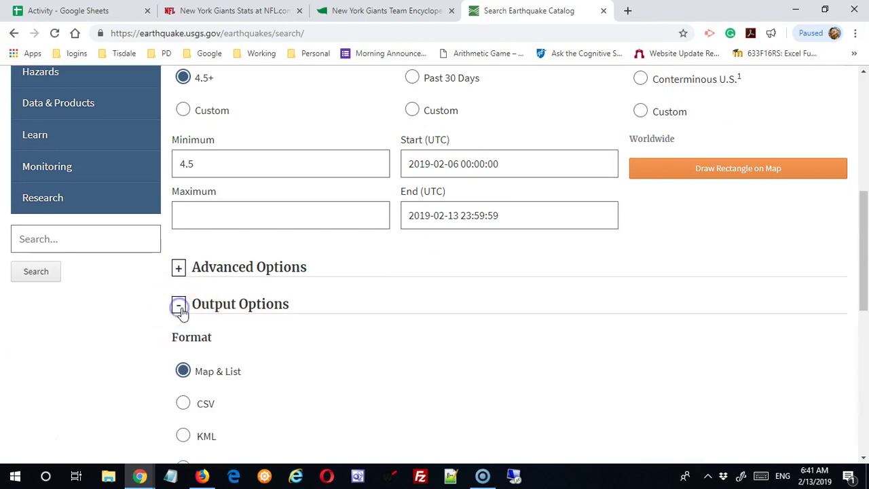
pyautogui.scroll(-1, 306, 358)
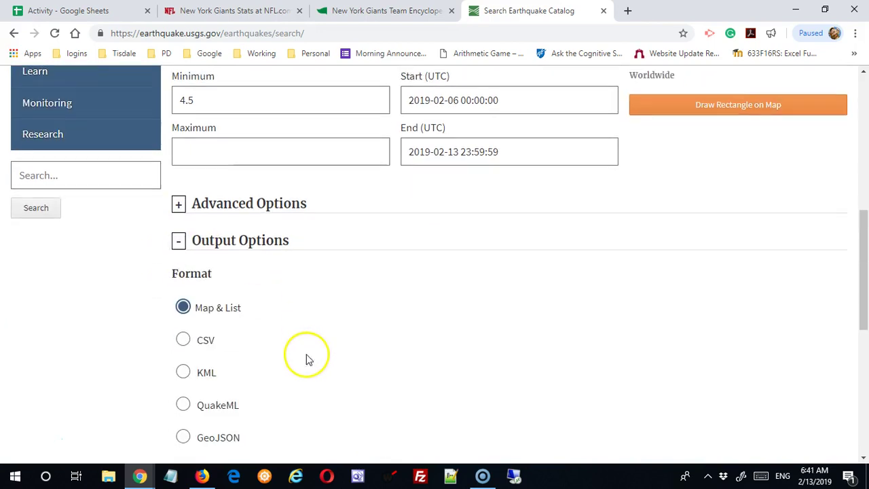
pyautogui.click(187, 341)
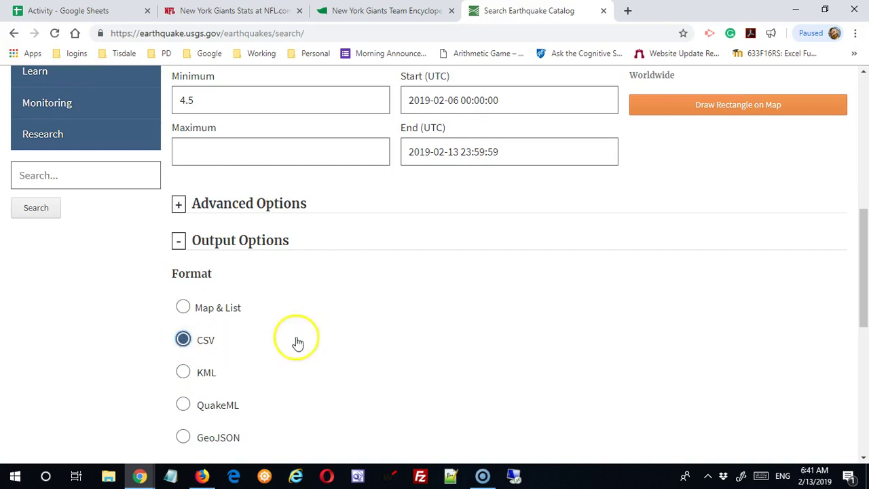
# Run the earthquake catalog search with CSV output, keeping the newest-first order and no limit on results
pyautogui.scroll(-2, 351, 324)
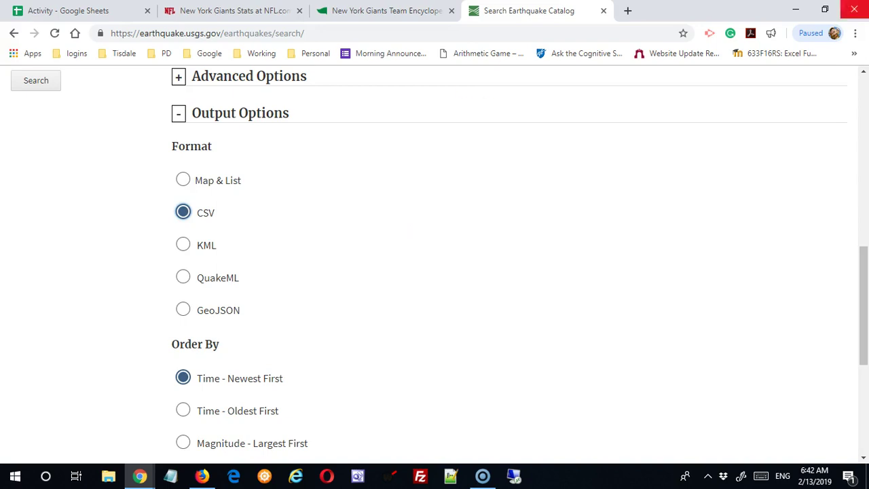
pyautogui.scroll(-3, 324, 197)
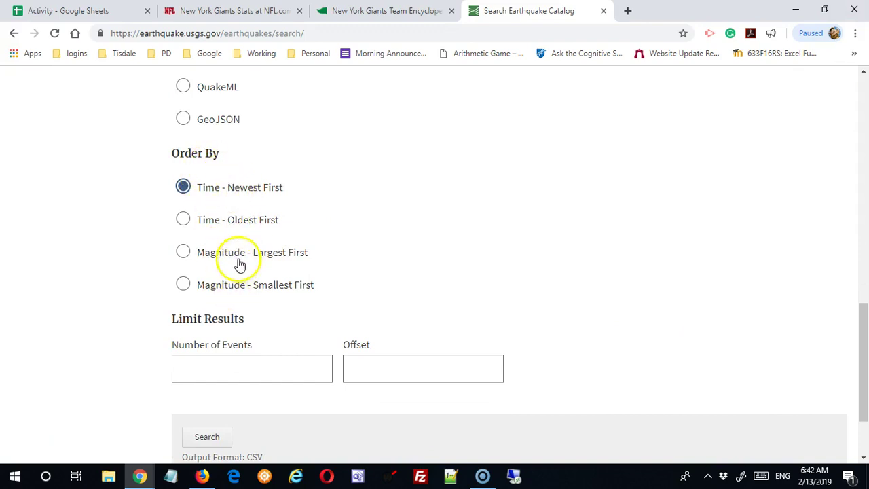
pyautogui.scroll(-2, 452, 216)
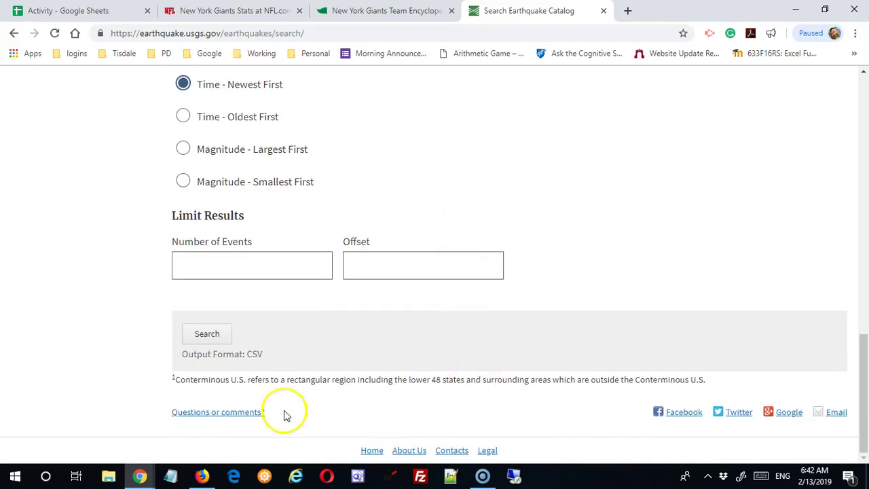
pyautogui.click(212, 335)
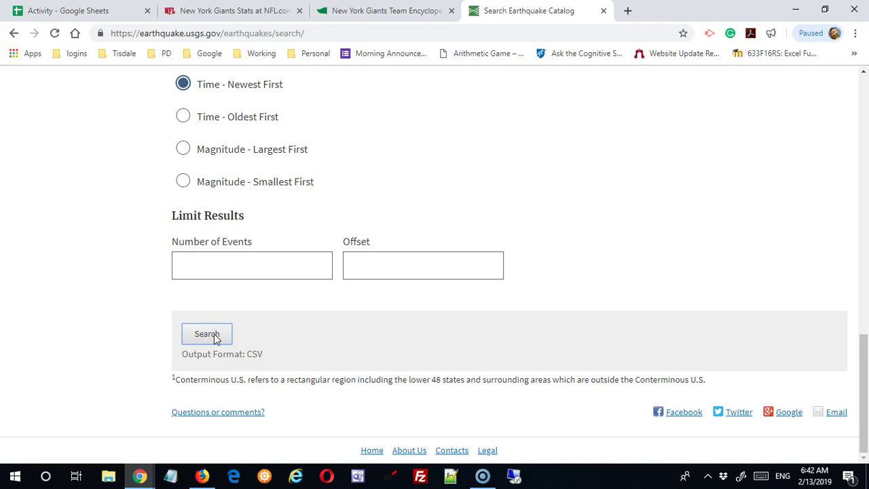
pyautogui.click(206, 343)
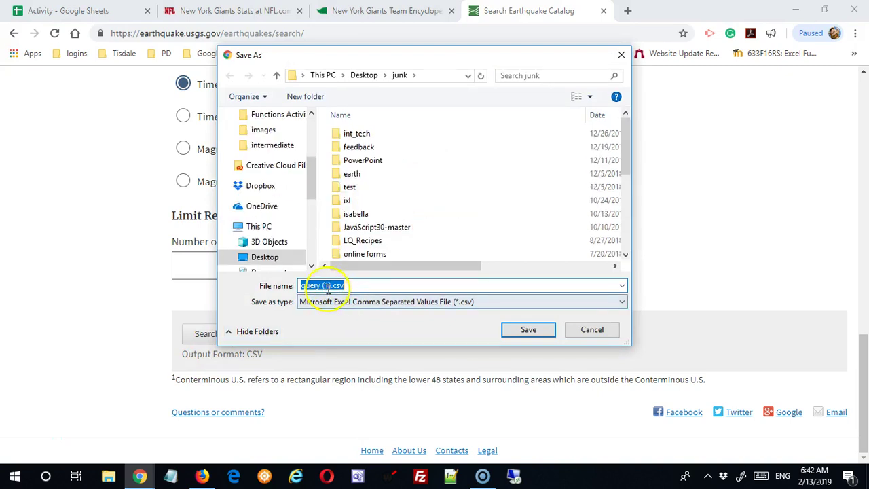
# Save the search results as query.csv in the Desktop junk folder, replacing the existing file
pyautogui.click(326, 285)
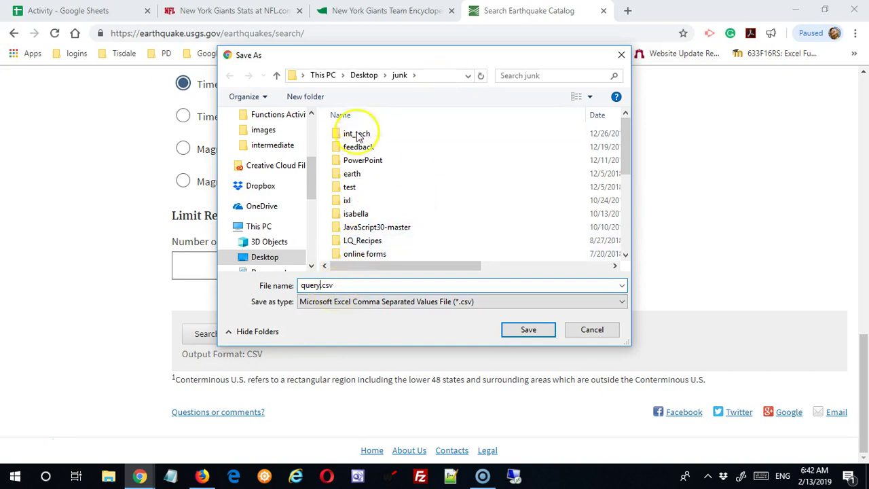
pyautogui.click(531, 330)
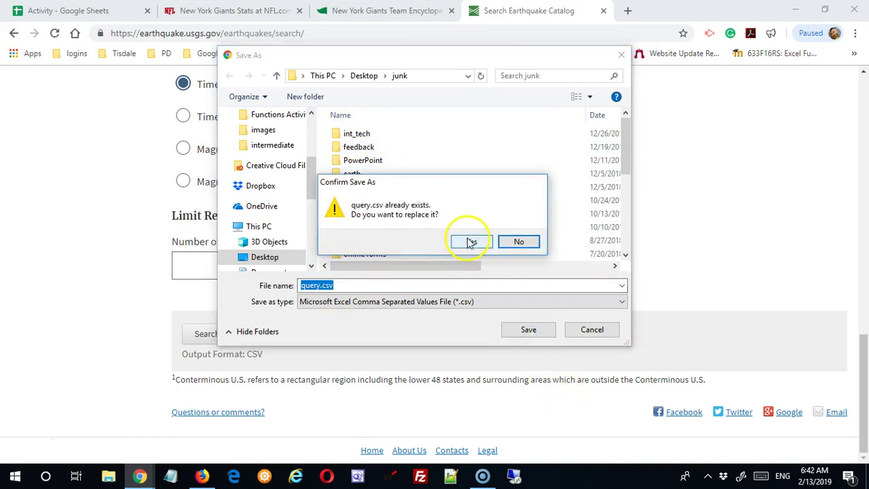
pyautogui.click(468, 246)
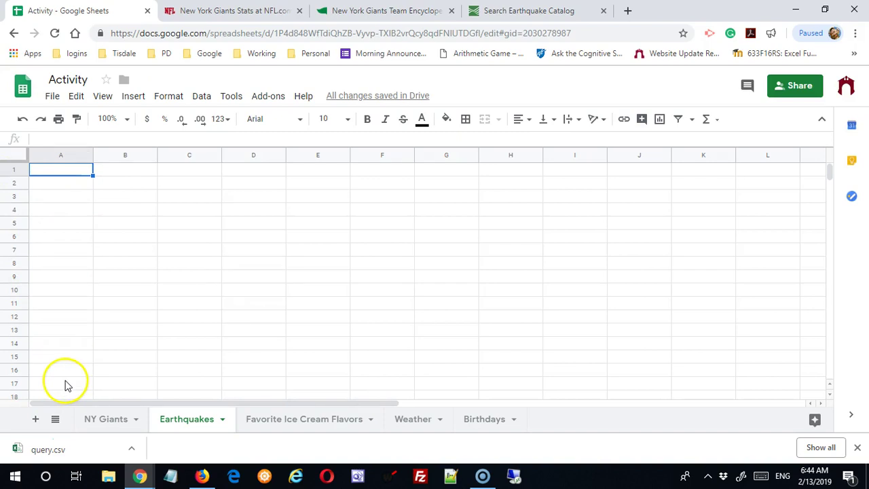
# In the Activity spreadsheet, start a file import and upload query.csv from the Desktop junk folder
pyautogui.click(52, 96)
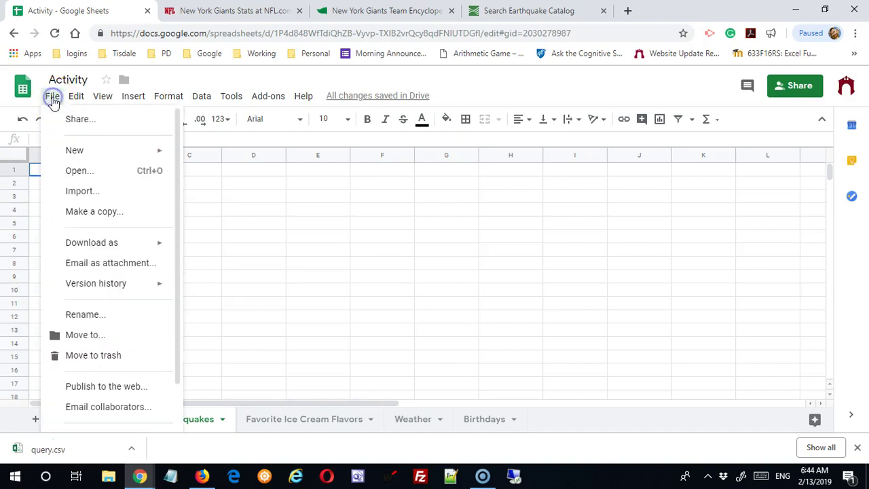
pyautogui.click(85, 192)
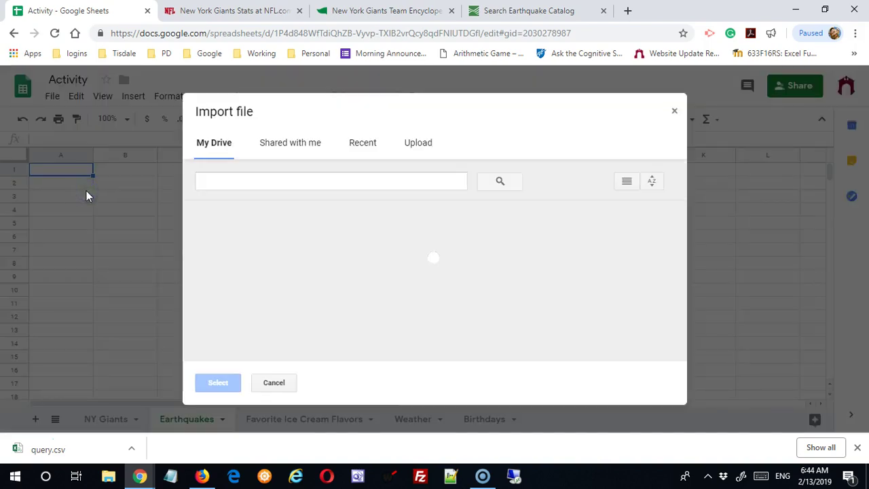
pyautogui.click(416, 144)
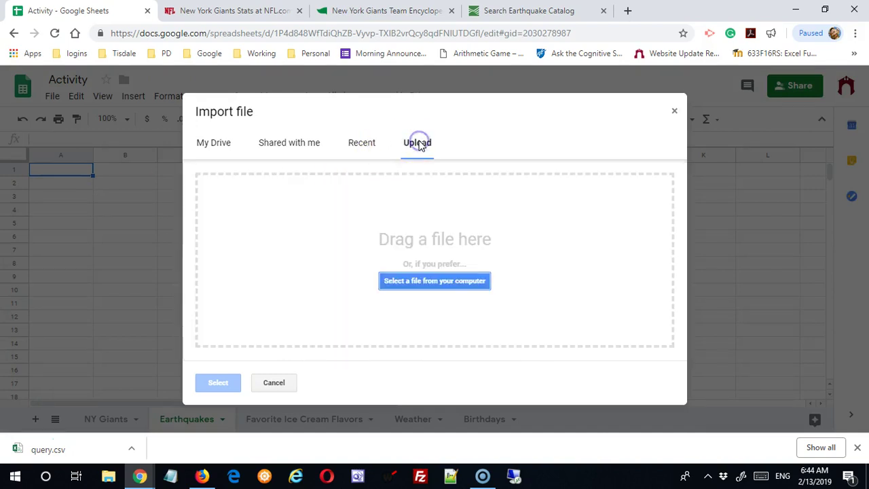
pyautogui.click(432, 281)
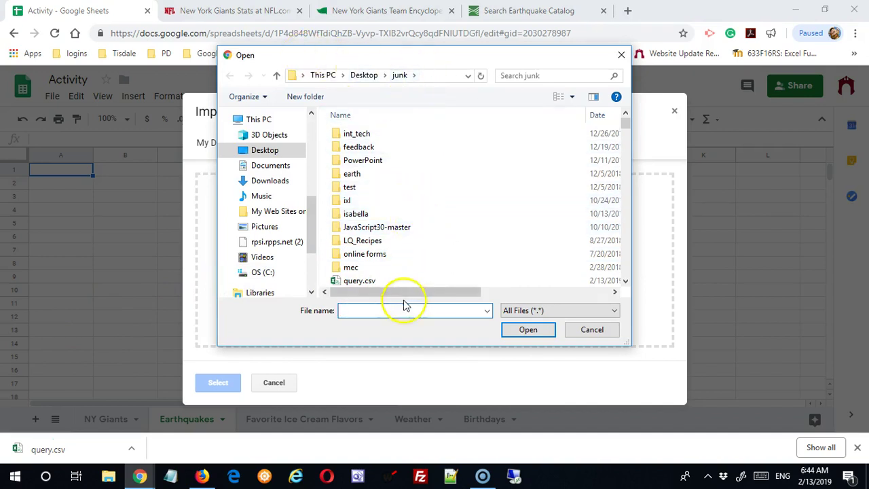
pyautogui.click(370, 283)
pyautogui.click(509, 330)
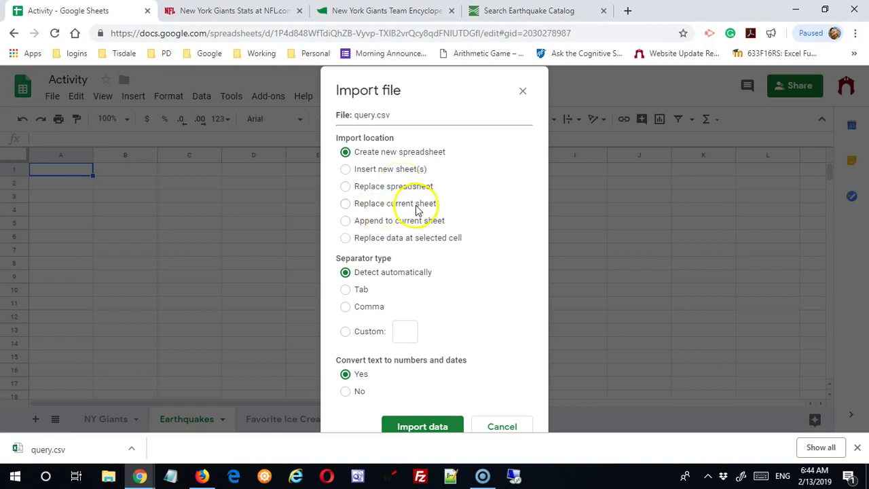
# Import query.csv by appending it to the current Earthquakes sheet, with the separator detected automatically and text converted to numbers and dates
pyautogui.click(345, 221)
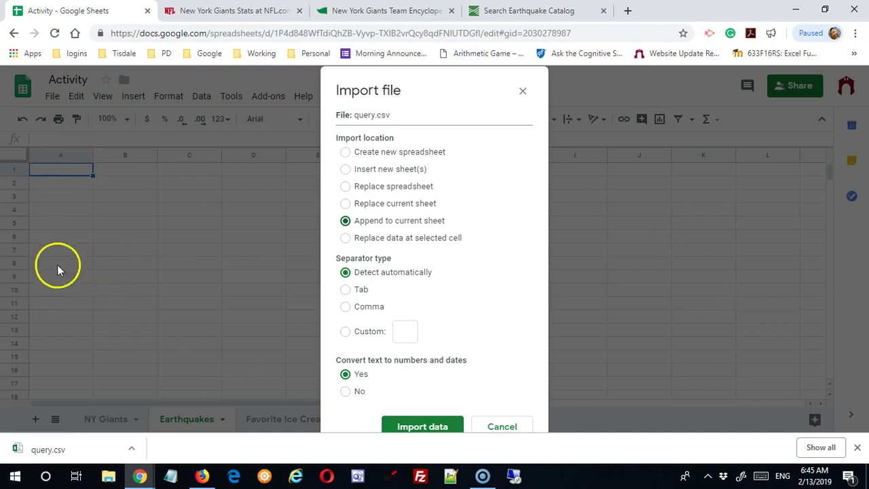
pyautogui.click(60, 308)
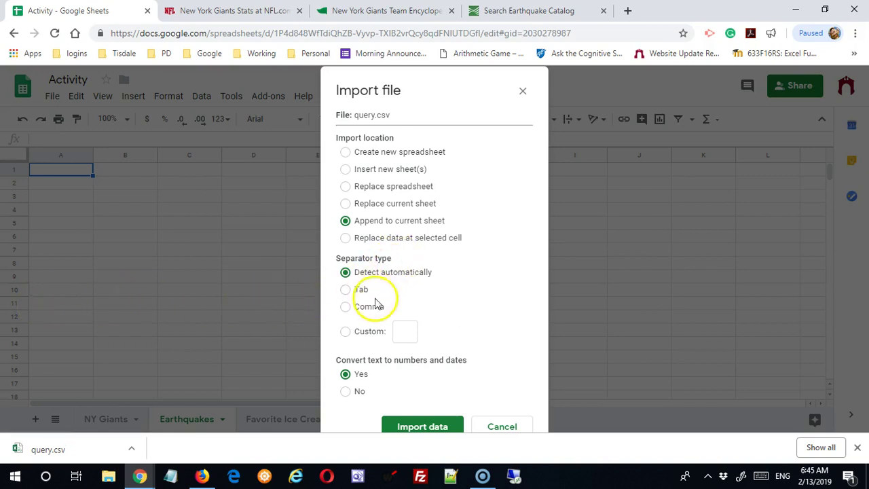
pyautogui.click(345, 309)
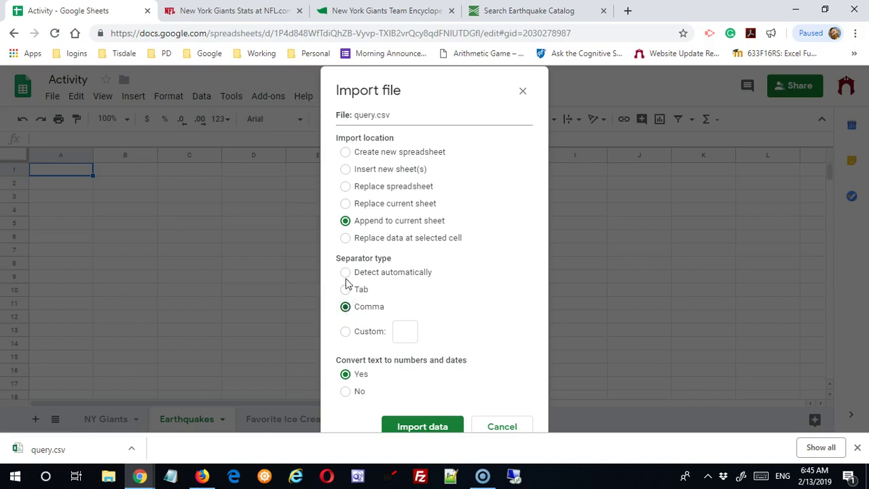
pyautogui.click(345, 277)
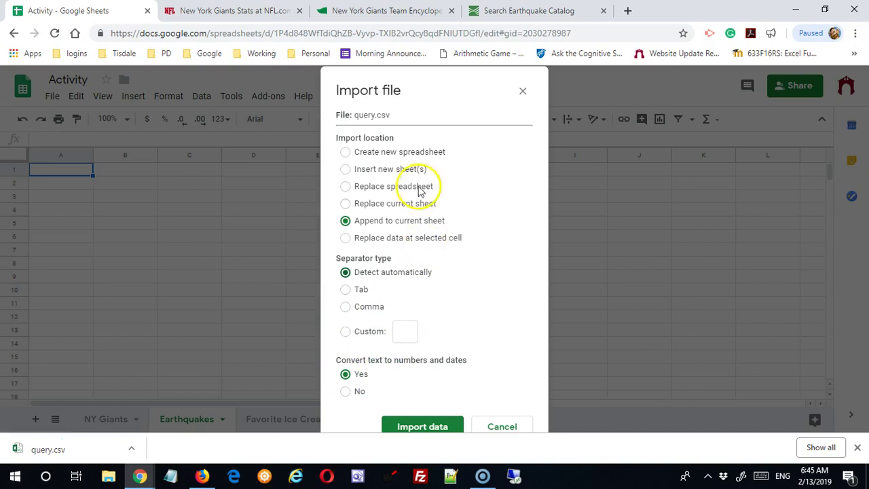
pyautogui.click(410, 426)
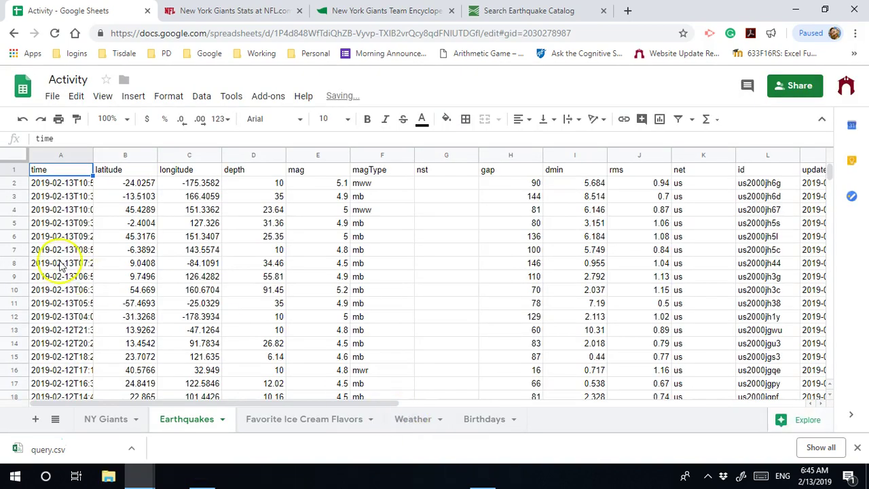
# Widen the time column of the Earthquakes sheet so the full timestamps fit, and look across the imported columns
pyautogui.moveTo(93, 154); pyautogui.dragTo(142, 155)
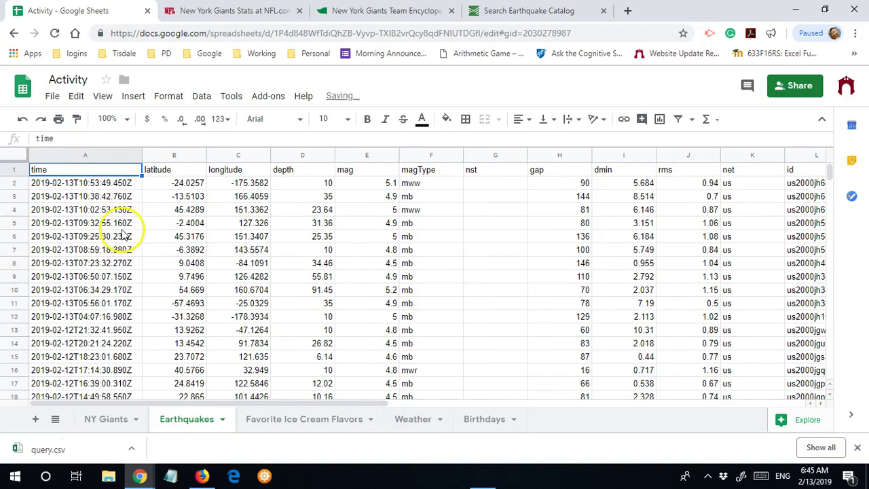
pyautogui.click(179, 182)
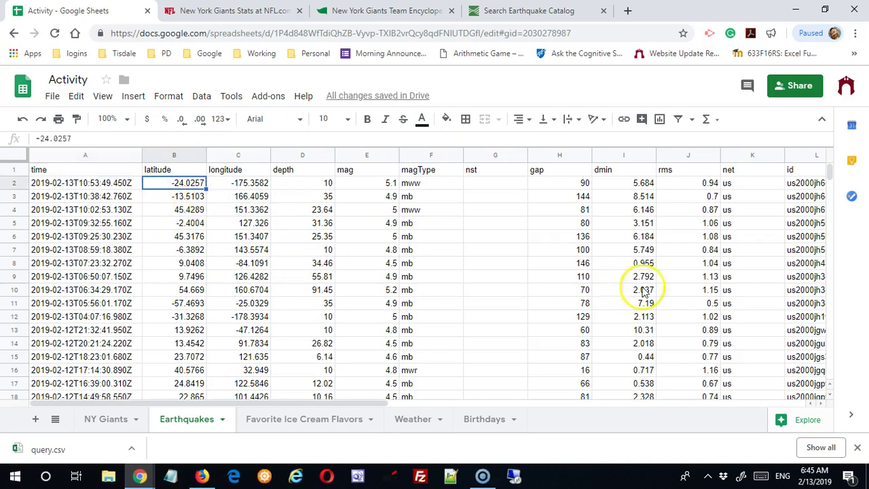
pyautogui.moveTo(372, 403); pyautogui.dragTo(153, 400)
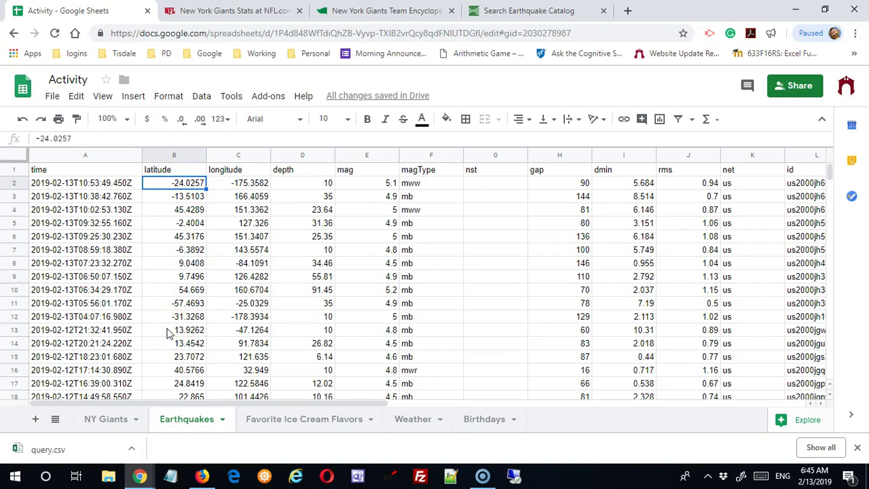
# View the season records on the NY Giants sheet and return to the Earthquakes sheet
pyautogui.click(98, 416)
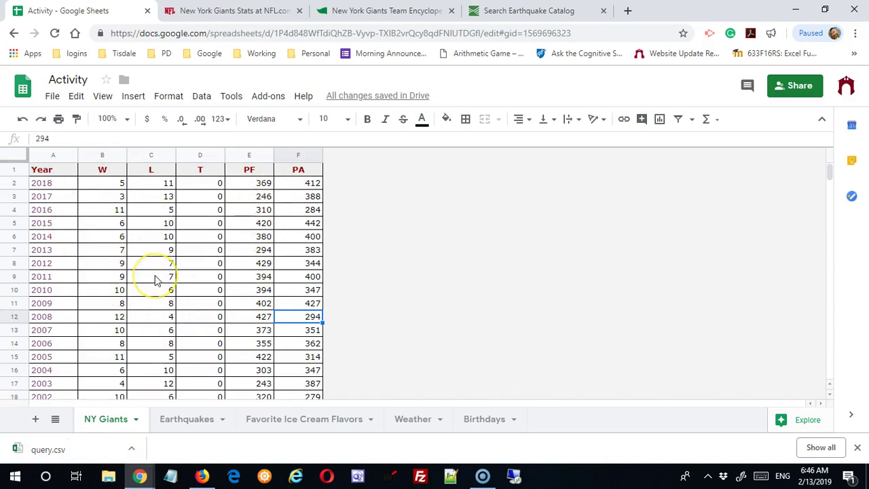
pyautogui.click(187, 420)
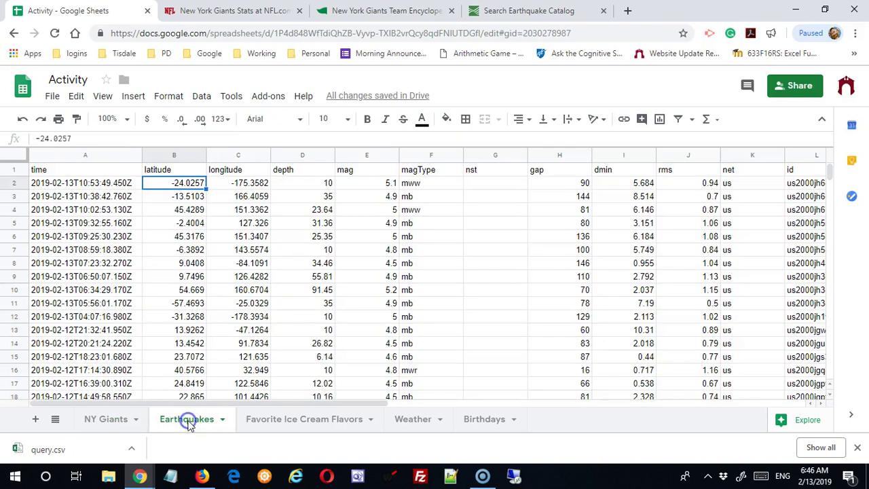